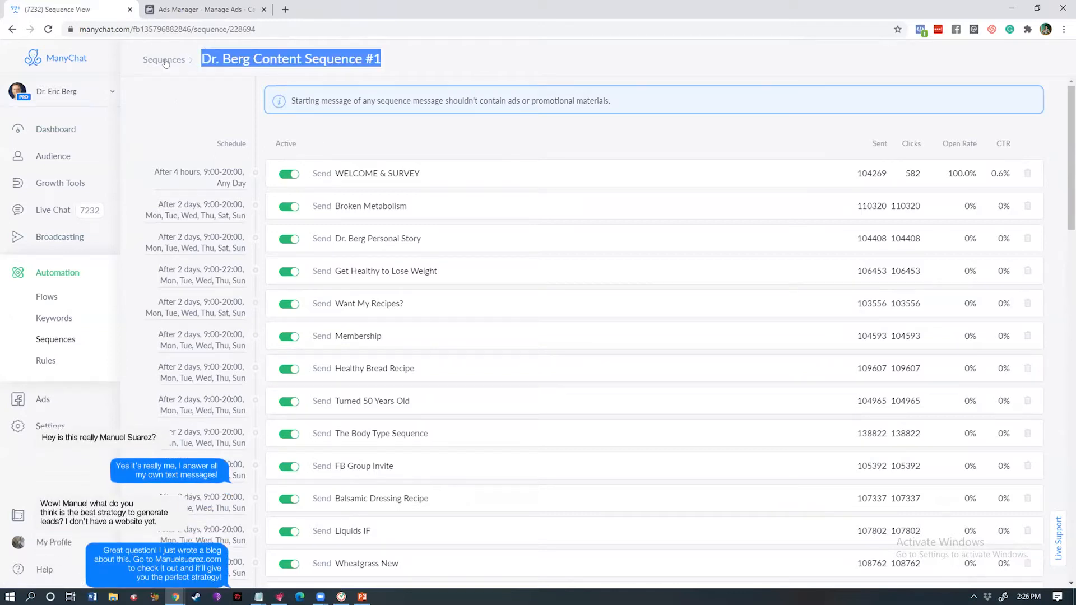
Step: Open the Adrenal & Cortisol Support Follow Up Message flow from the Adrenal & Cortisol Follow Up sequence
click(164, 60)
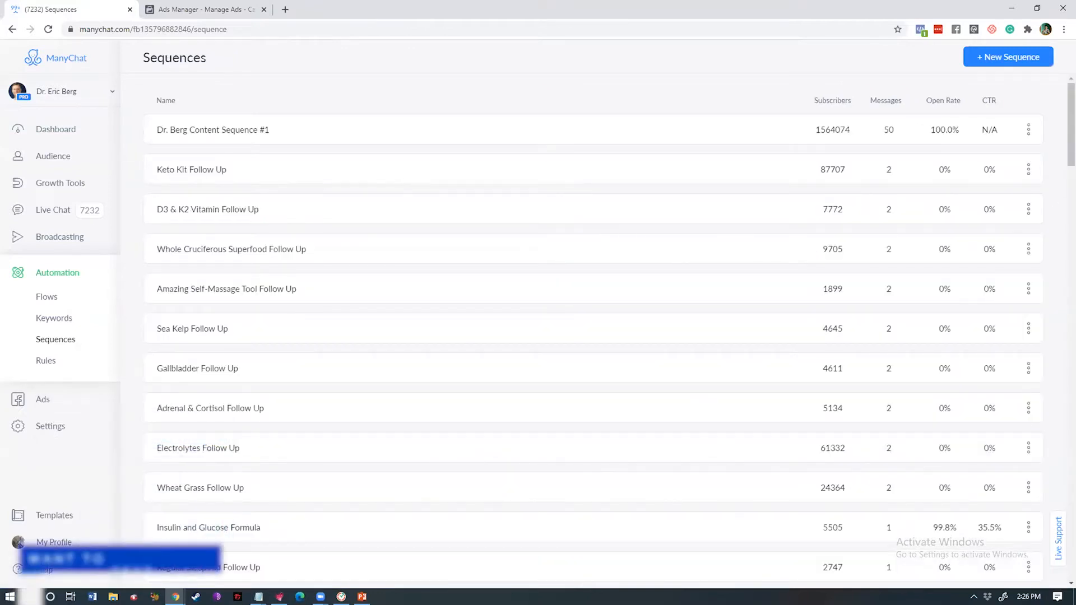
scroll(874, 497, down, 2)
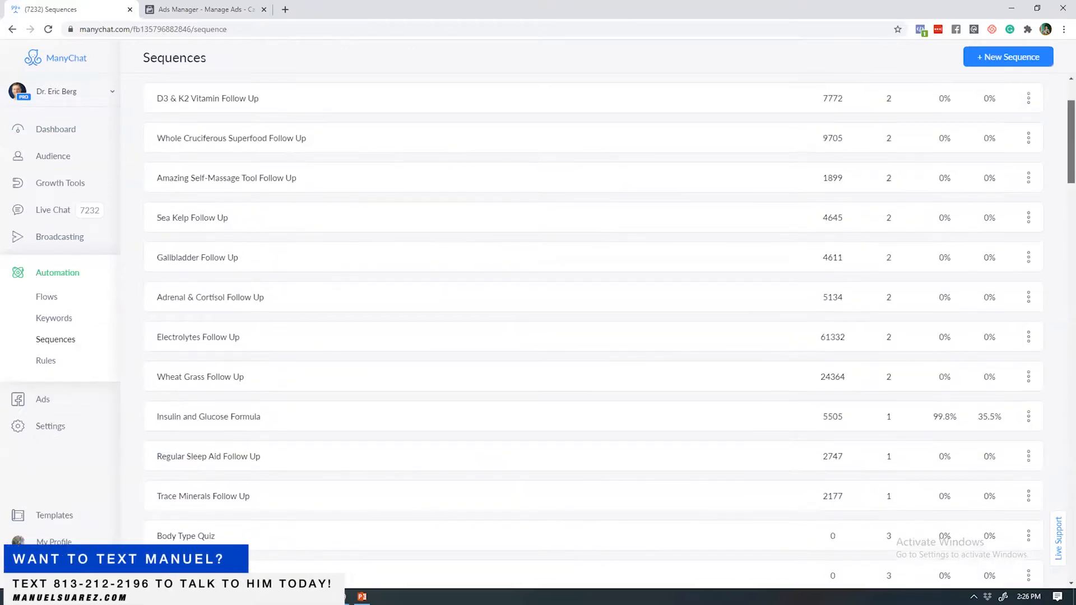
scroll(873, 497, down, 1)
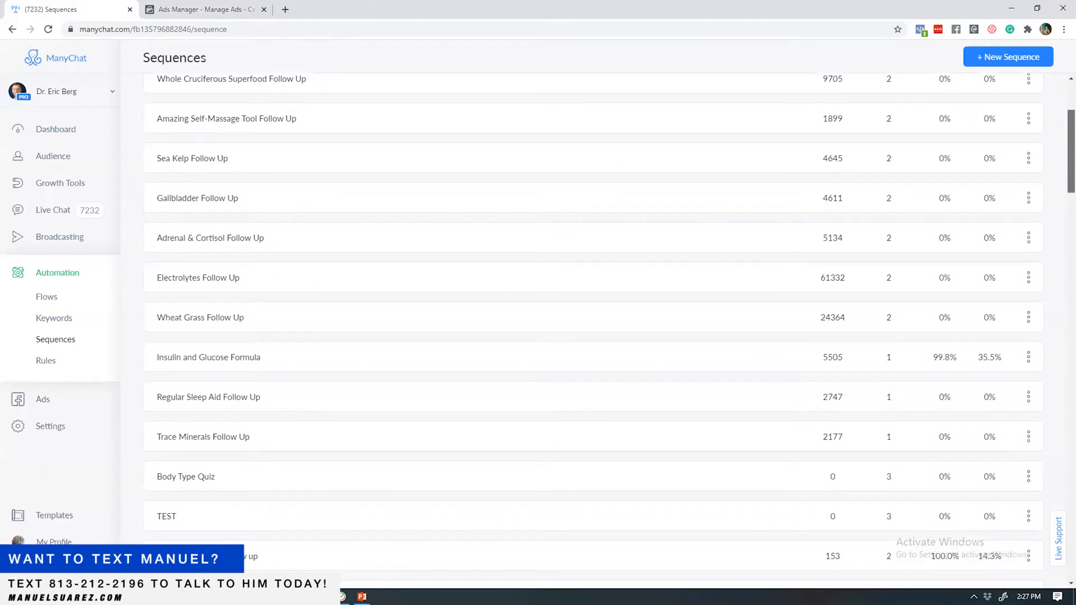
click(283, 241)
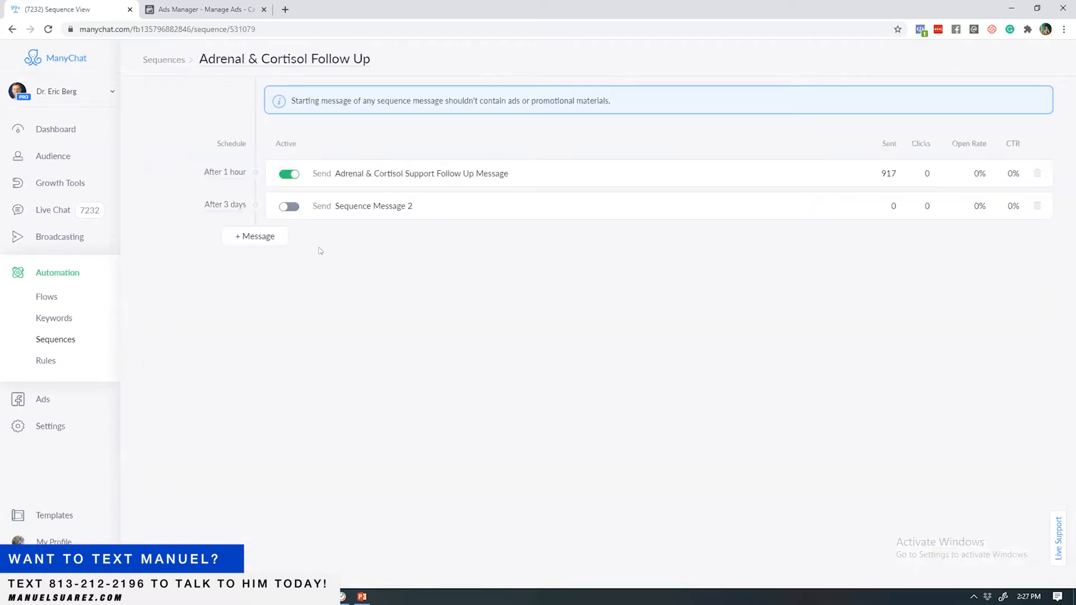
click(400, 171)
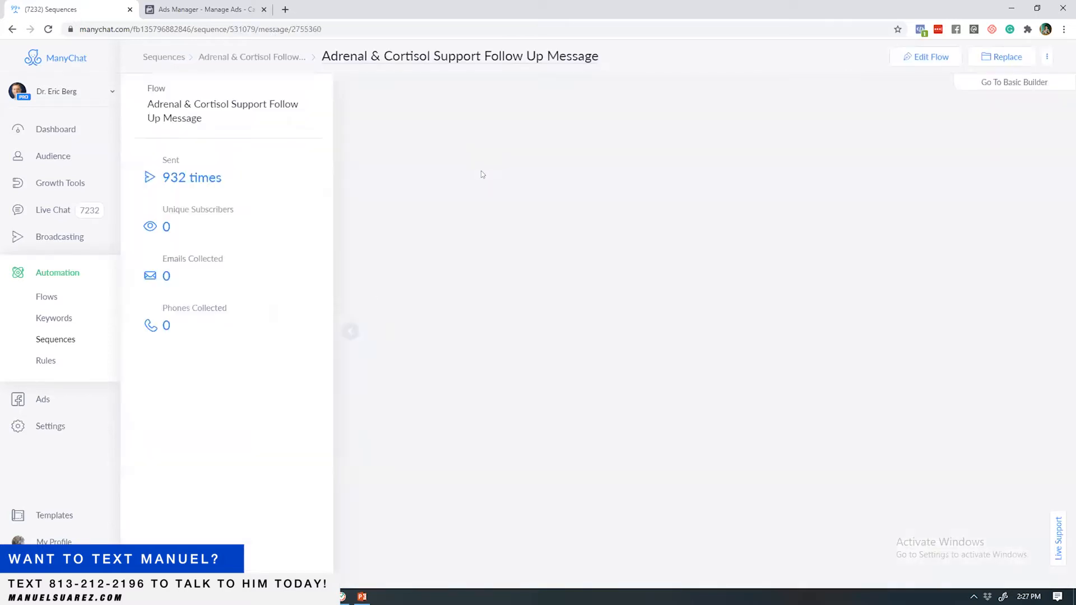
click(350, 333)
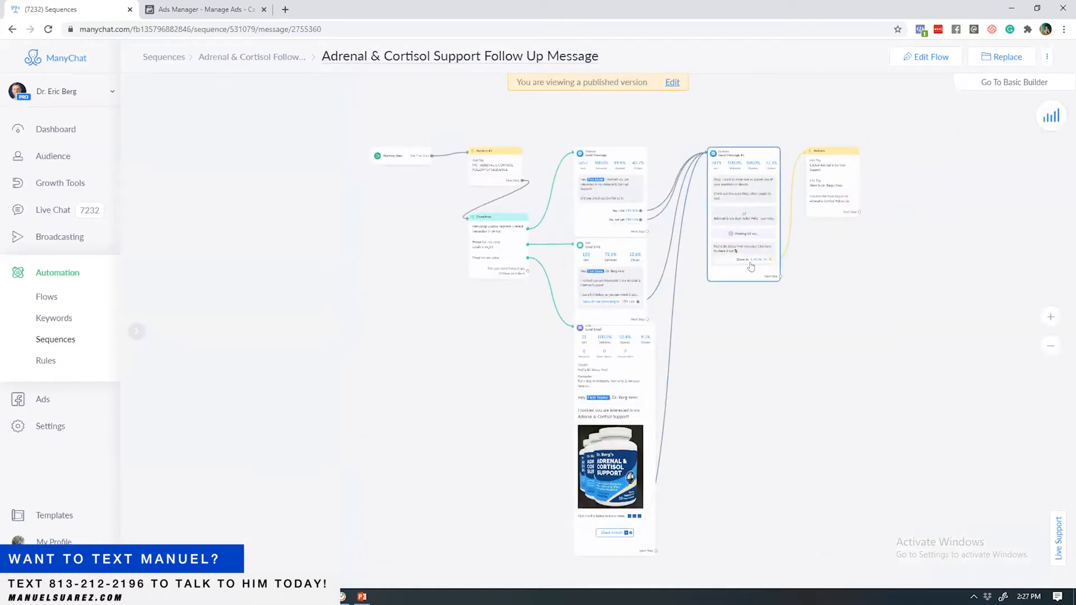
Step: Examine Send Message #1 in the flow, including its FAQ video, its 60-second wait and the actions linked to its button
click(765, 263)
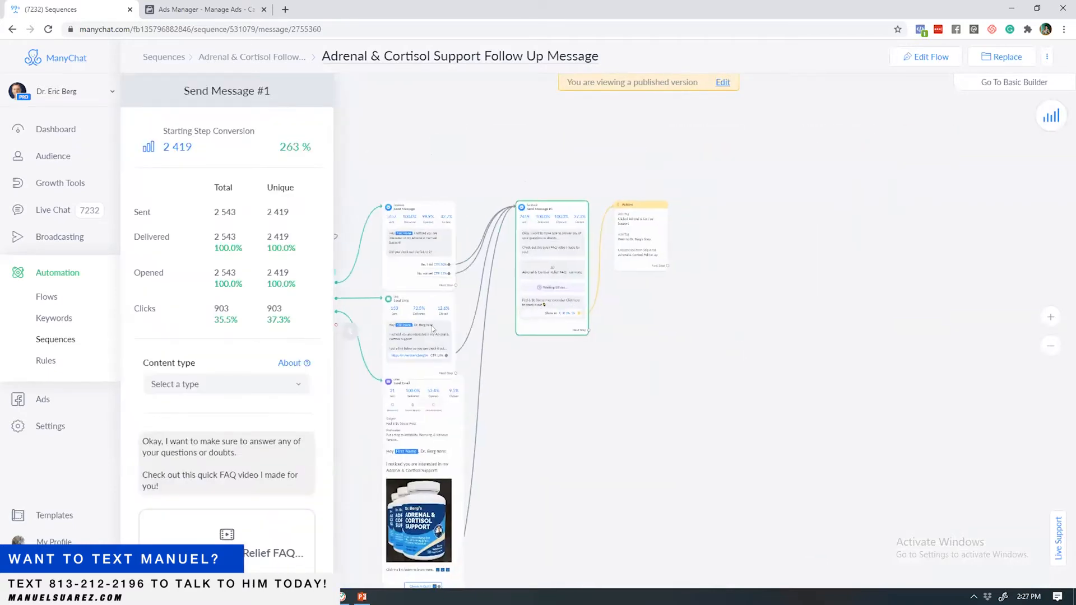
click(1051, 317)
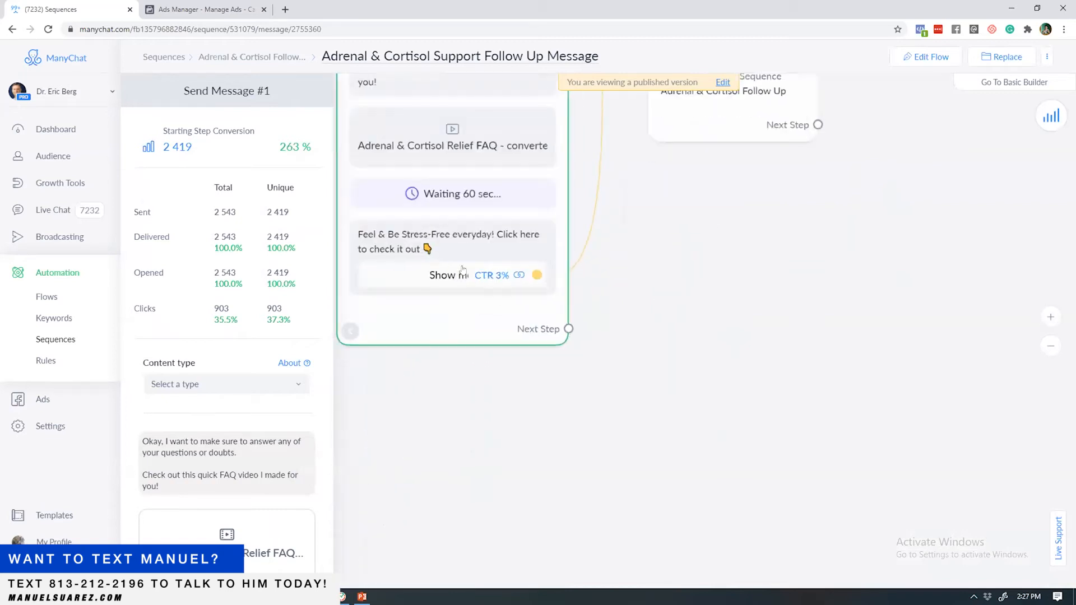
drag(791, 345, 936, 402)
drag(398, 394, 675, 528)
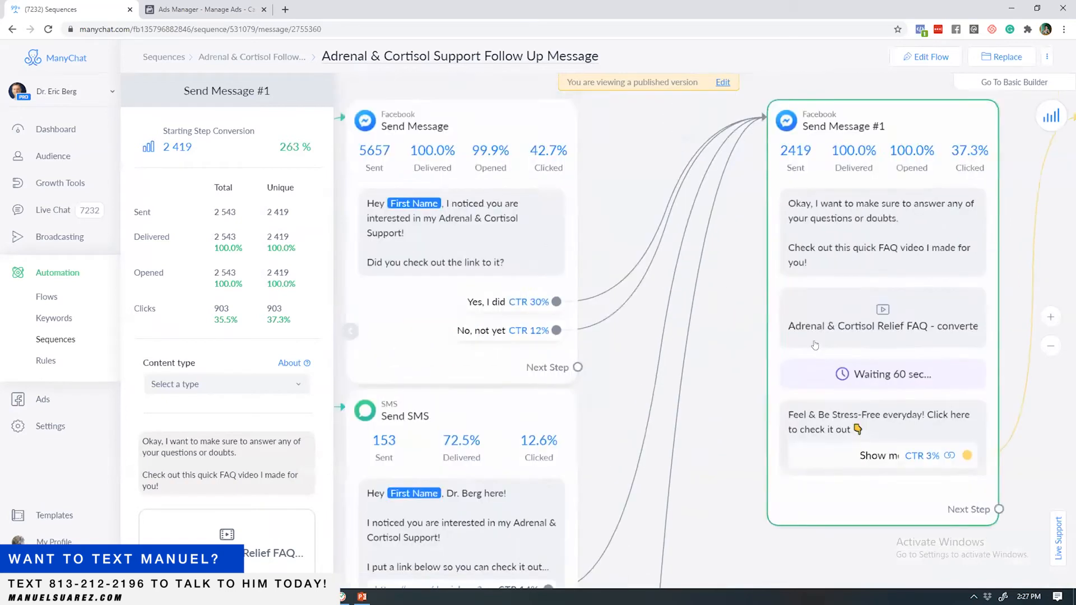
click(883, 345)
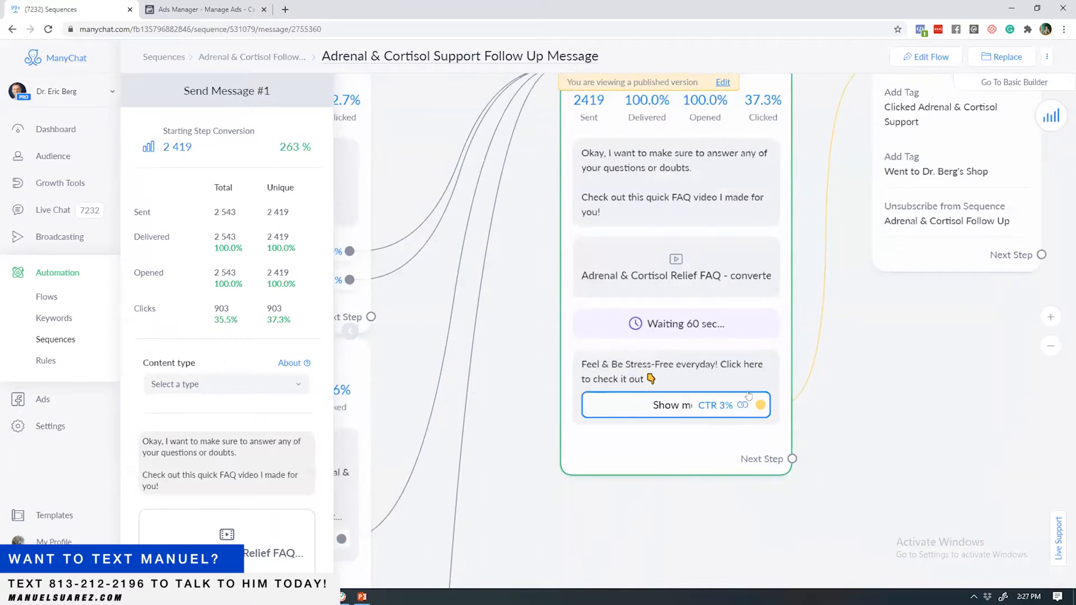
drag(832, 404, 794, 439)
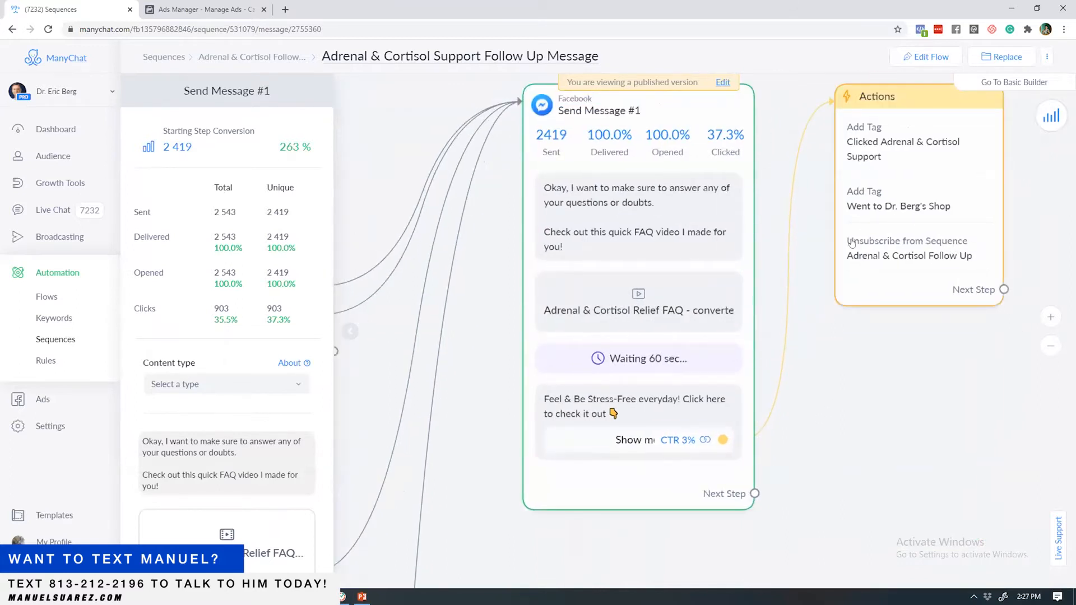
Step: Switch to Ads Manager, create an auction campaign with the Conversions objective, and review its budget and bid strategy settings
click(185, 6)
click(79, 147)
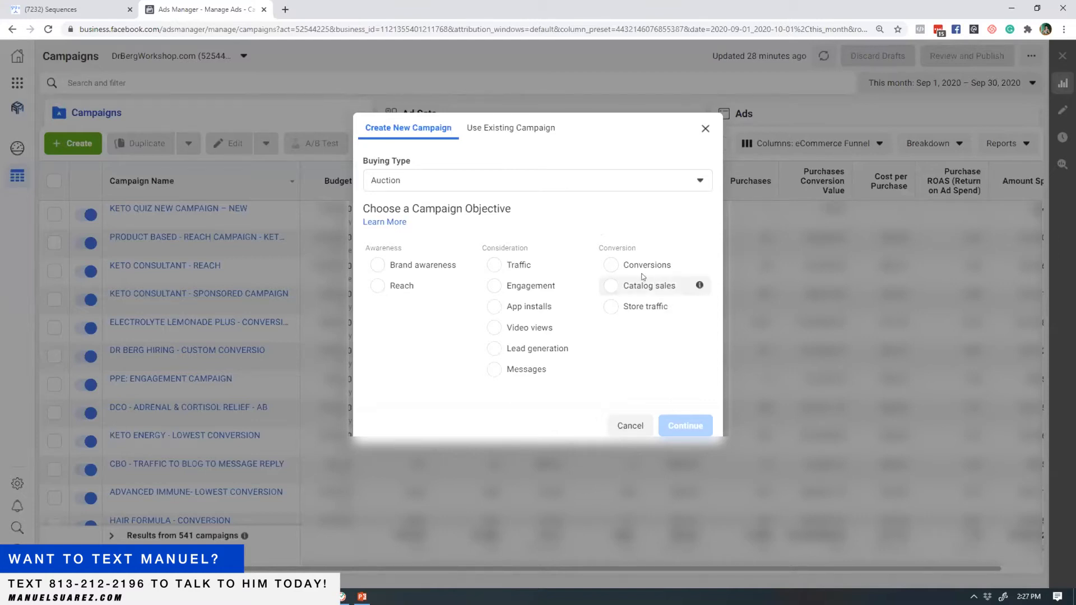
click(696, 266)
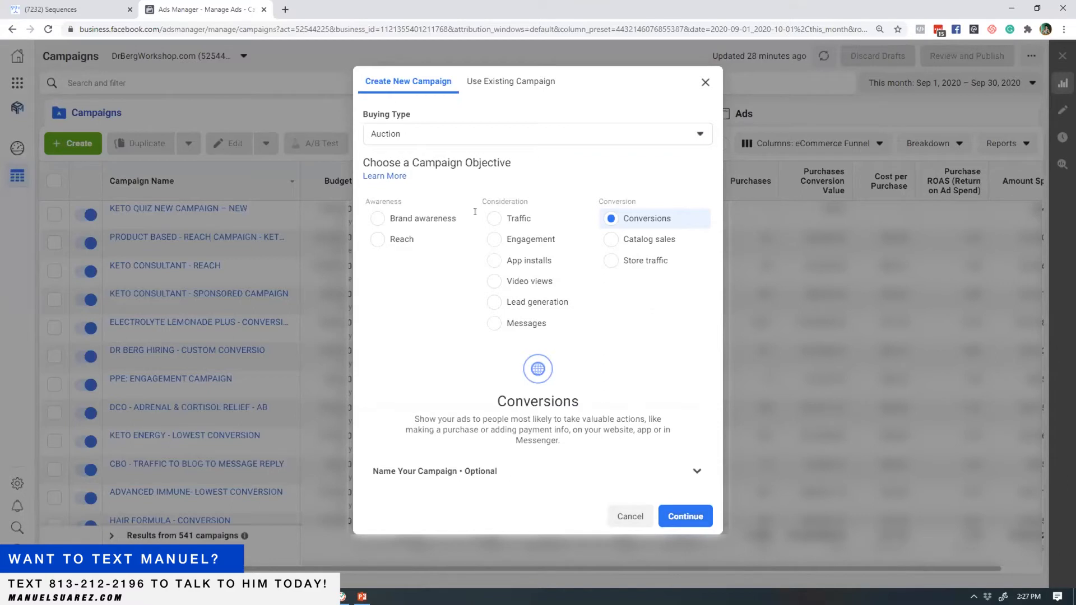
click(697, 524)
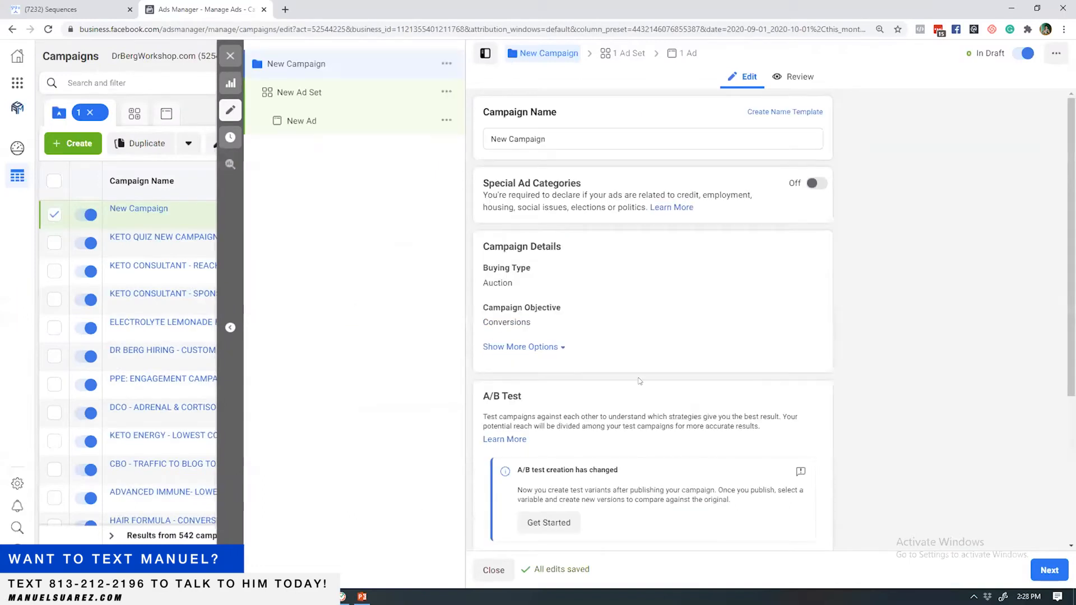
drag(1071, 247, 1072, 393)
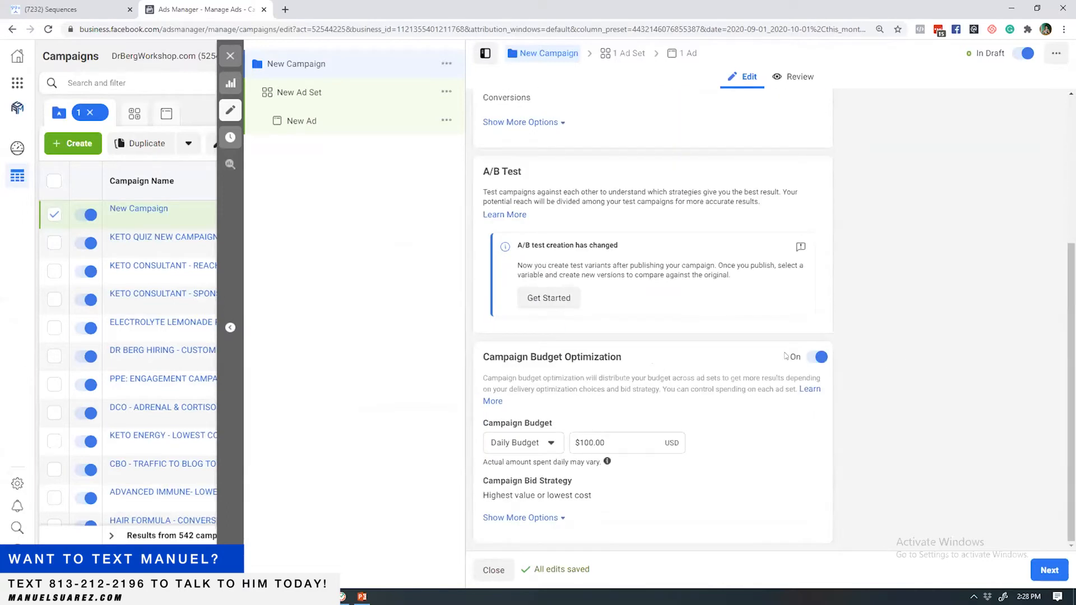
click(606, 498)
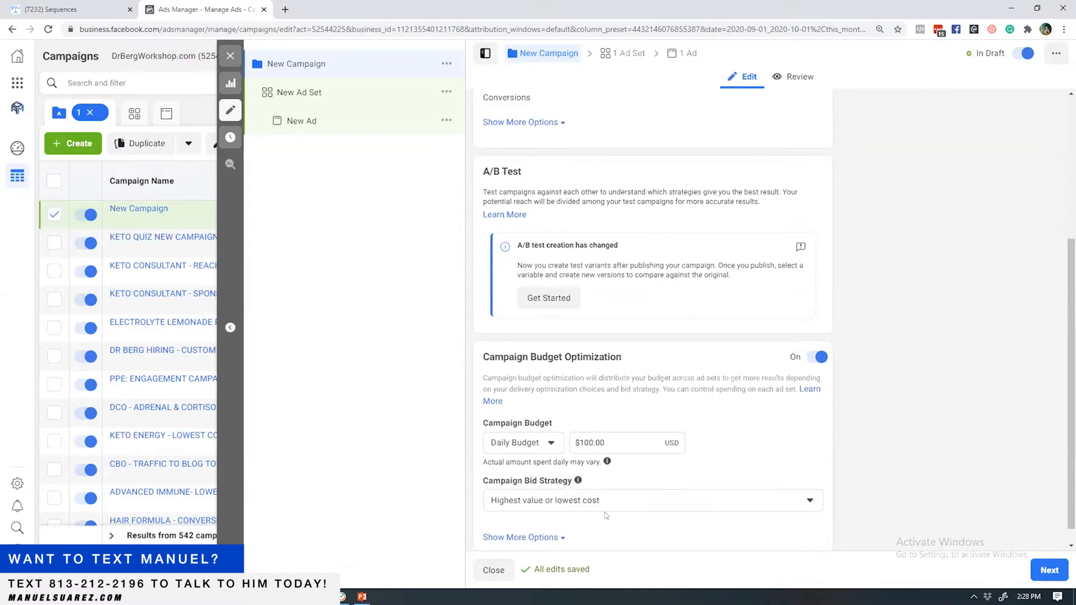
drag(1072, 386, 1072, 401)
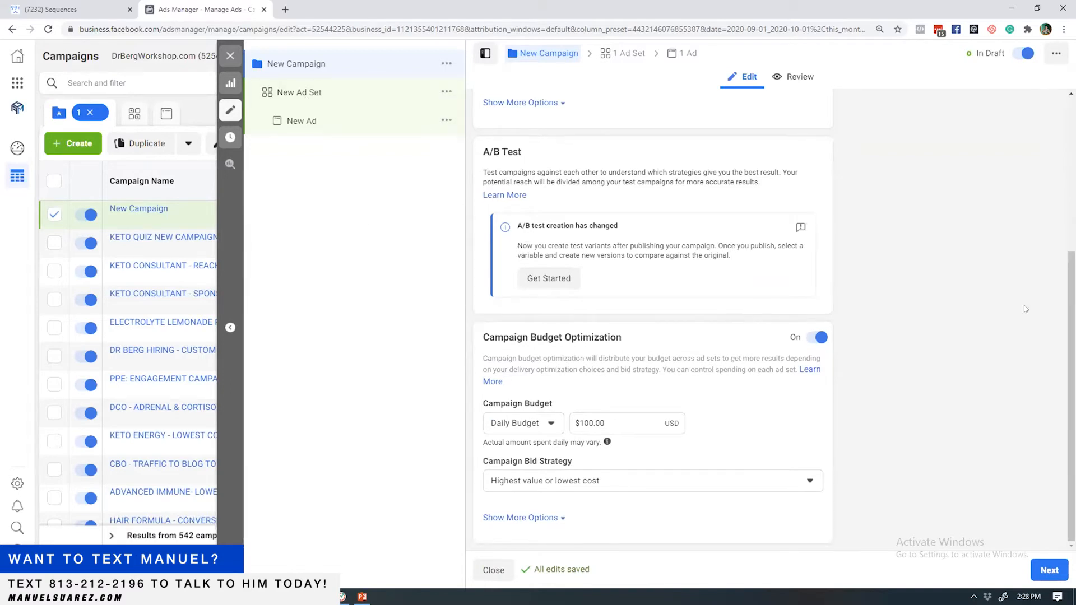
Step: Rename the new campaign as MC - DYNAMIC AUDIENCE - CONVERSION and open its ad set for editing
scroll(1011, 80, up, 5)
click(529, 138)
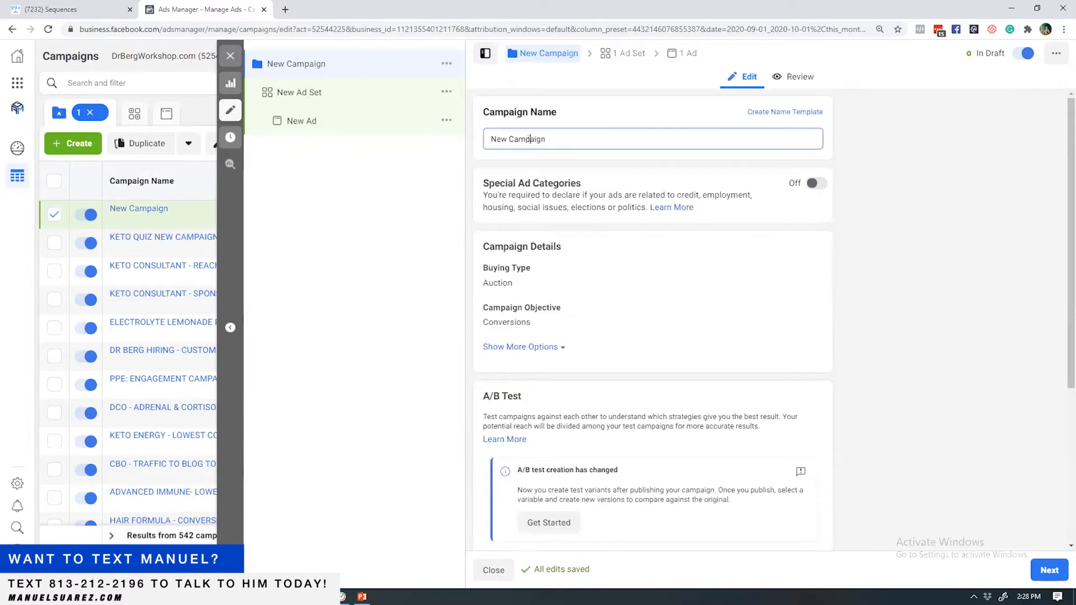
key(ctrl+a)
text(MC - )
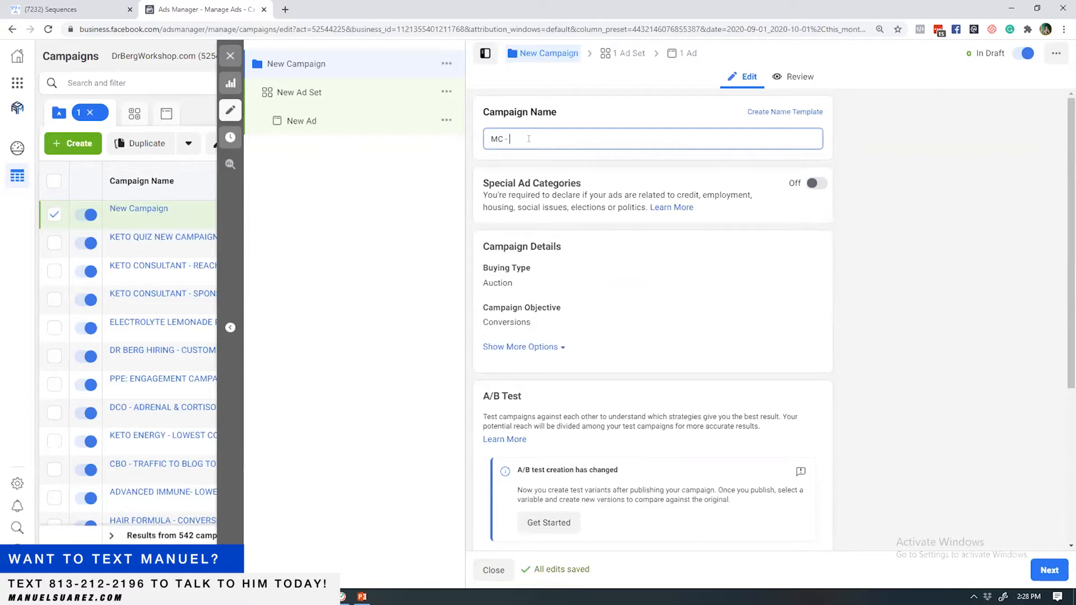
text(CU)
key(BackSpace)
key(BackSpace)
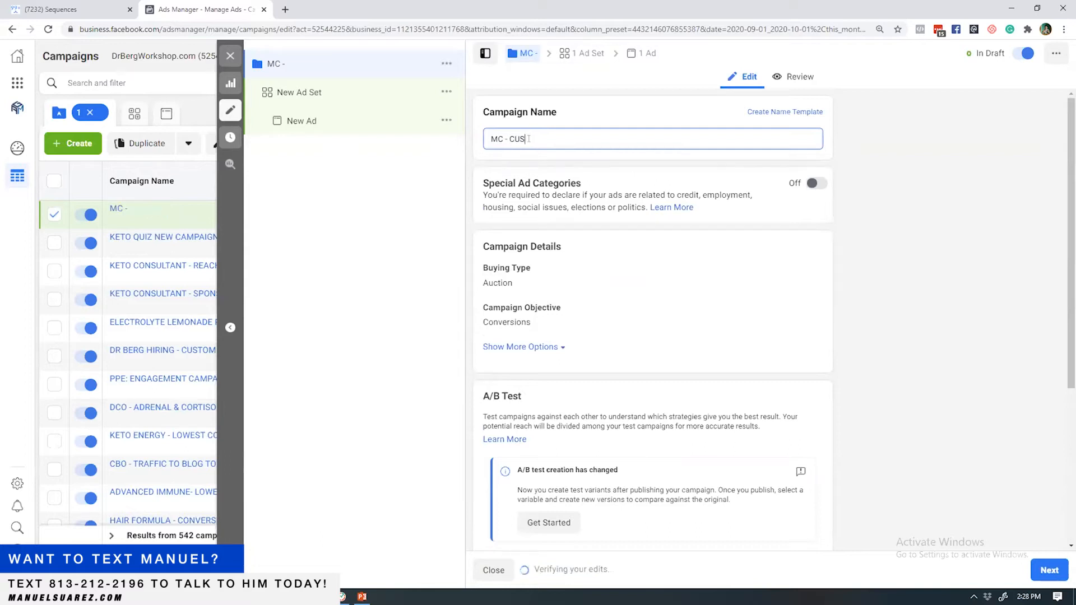
text(DYNAMIC AUDIEN)
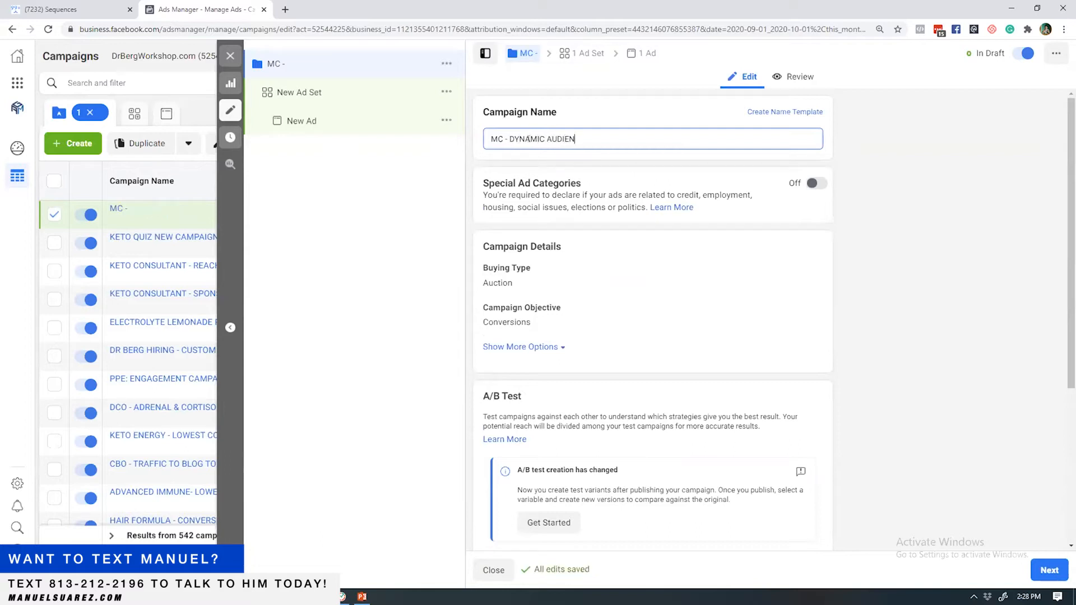
text(CE - CONVERSION)
click(314, 93)
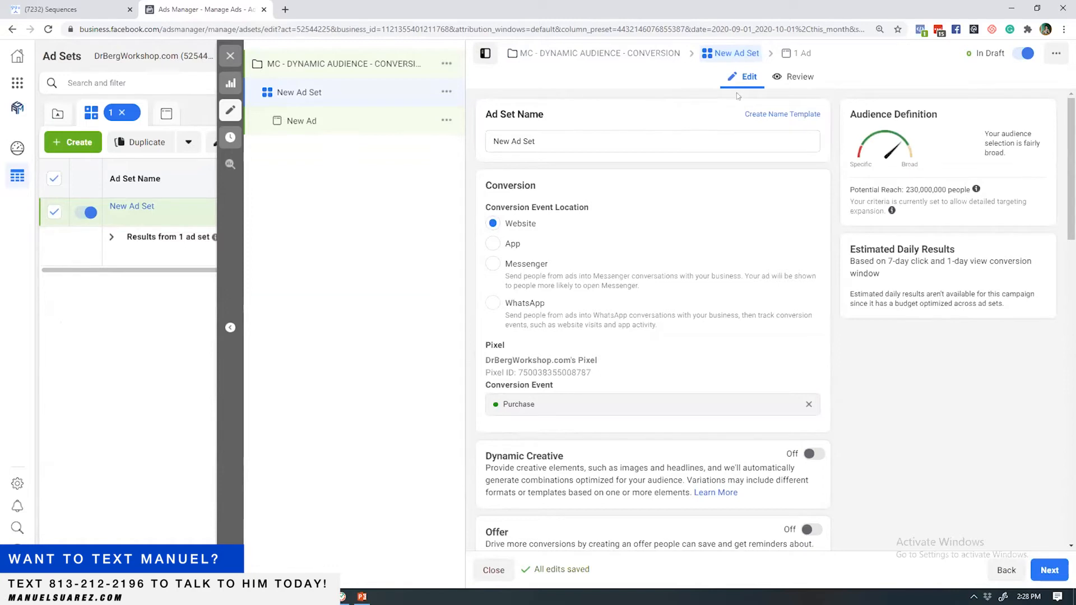
Step: Switch to ManyChat and look through the automation rules that send product-interested subscribers to custom audiences
key(ctrl+1)
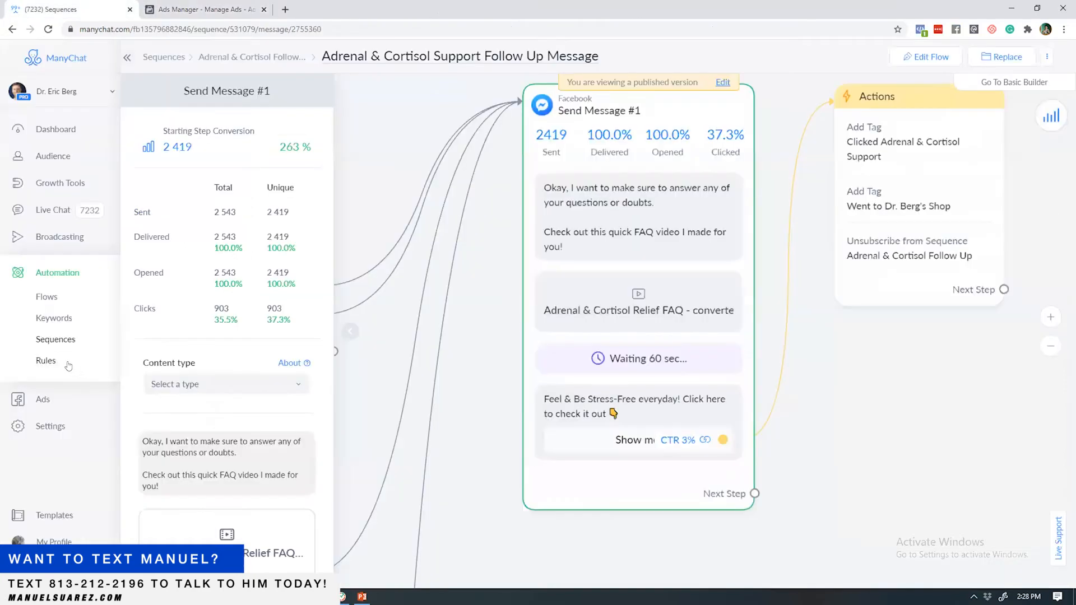
click(65, 363)
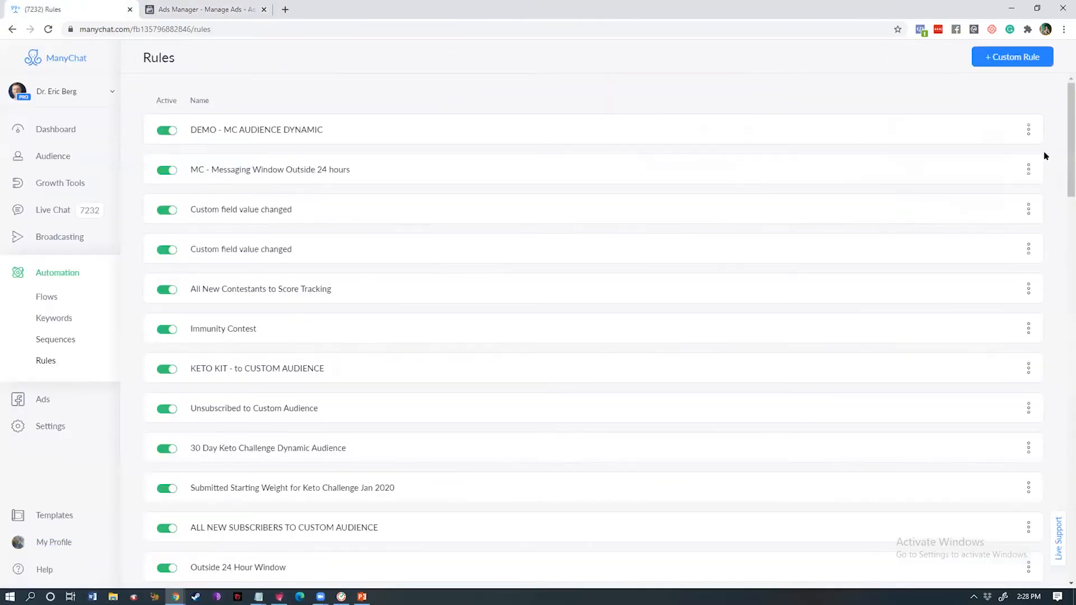
scroll(1071, 168, down, 8)
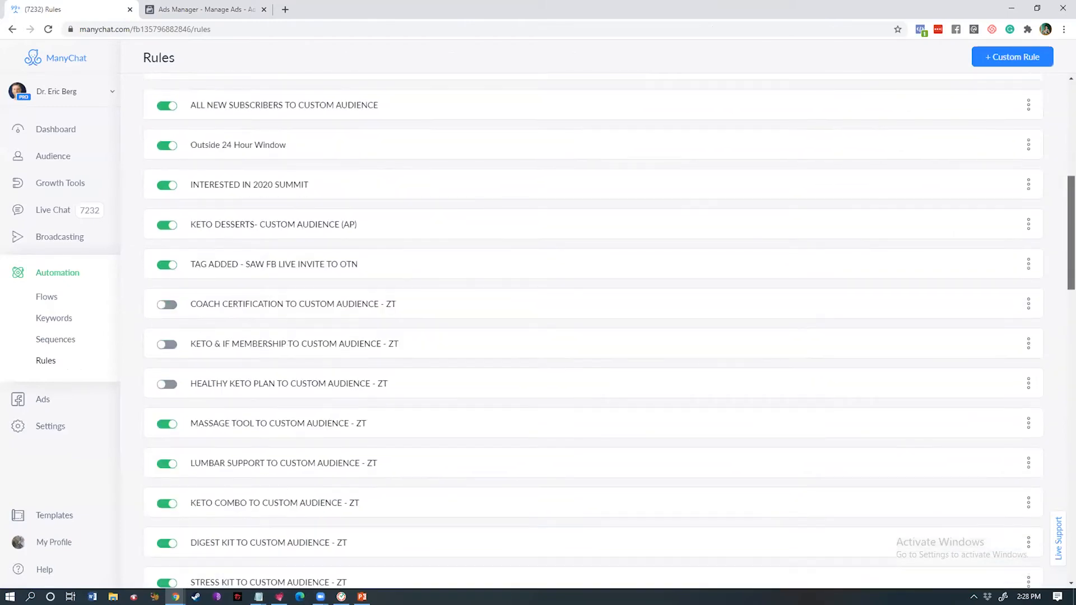
scroll(593, 331, down, 8)
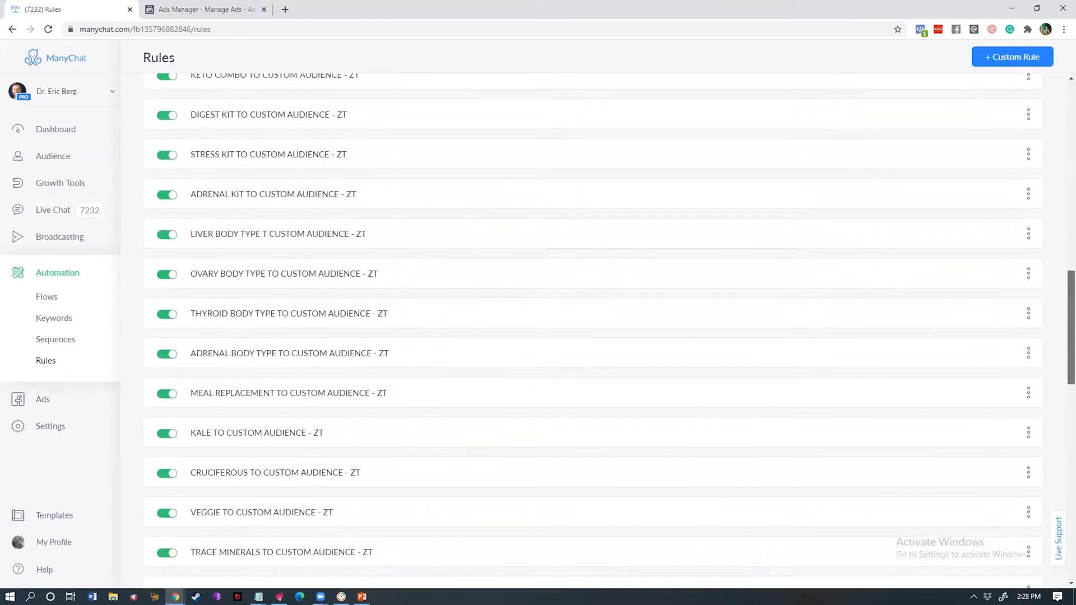
scroll(593, 331, down, 5)
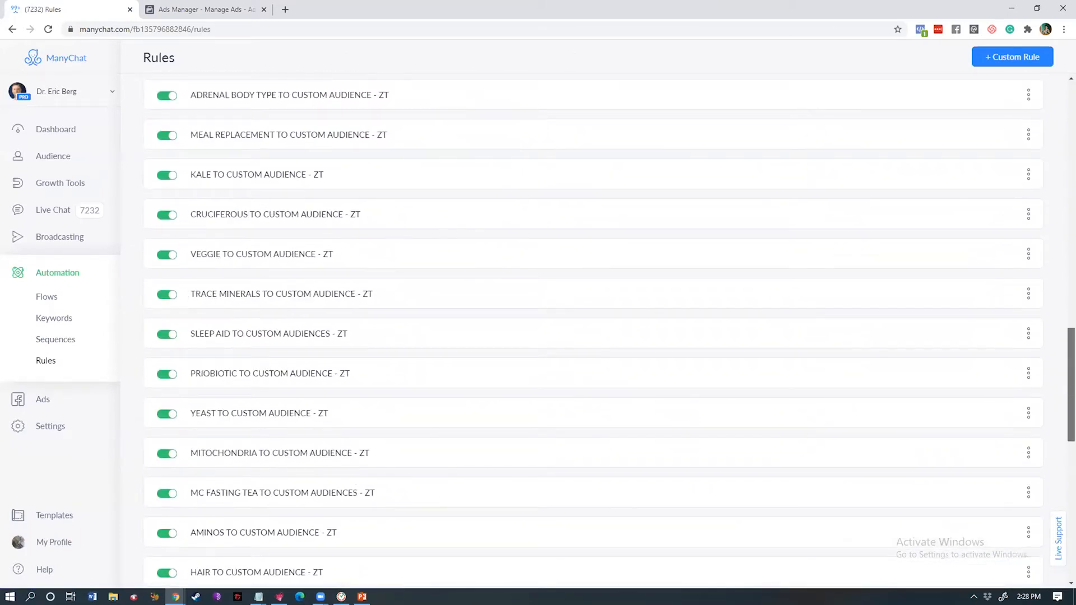
scroll(593, 331, down, 3)
scroll(593, 330, up, 1)
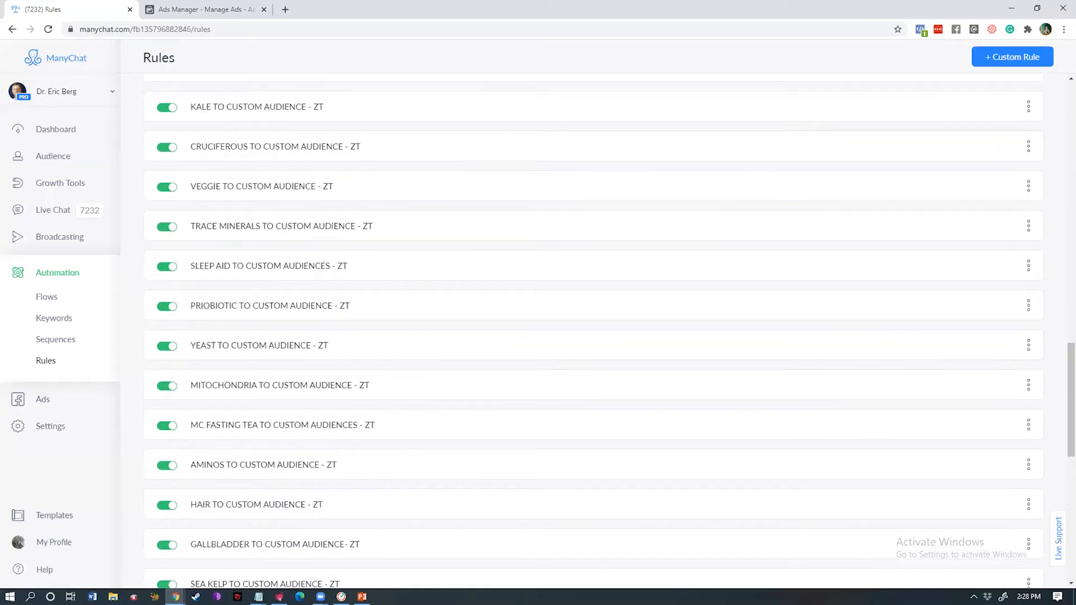
scroll(1051, 491, down, 5)
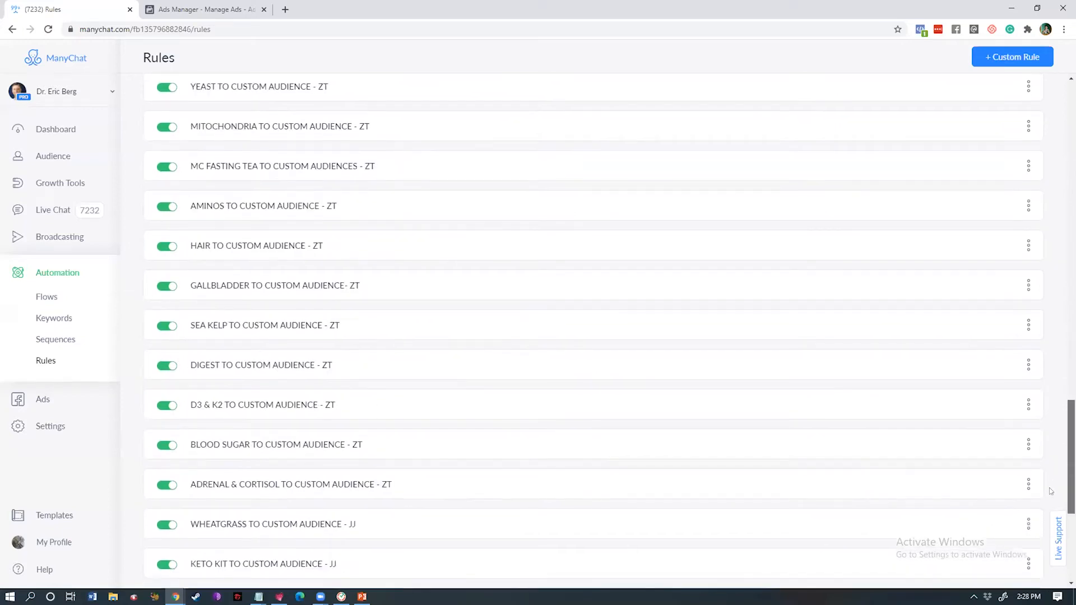
scroll(1050, 491, down, 3)
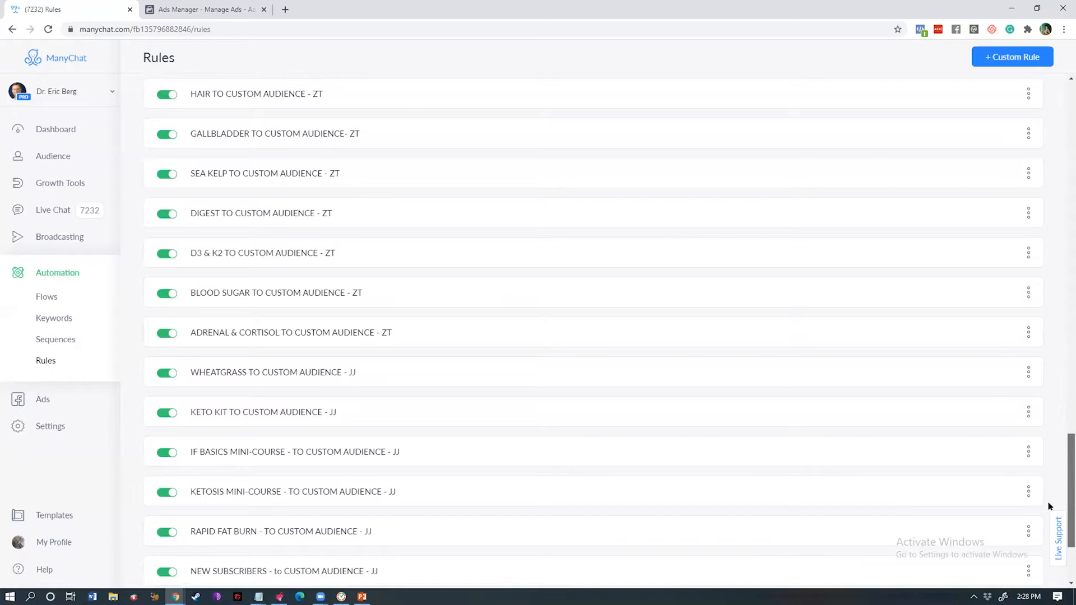
scroll(1048, 516, down, 2)
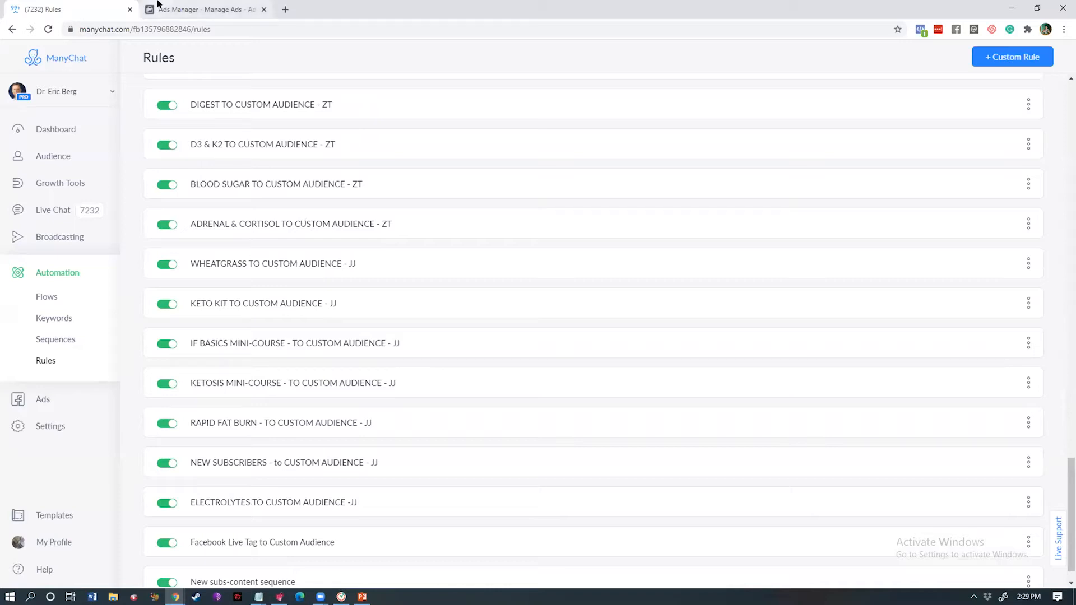
Step: Switch to Ads Manager and rename the ad set as MC - KETOSIS MINI COURSE OPTIN
click(180, 4)
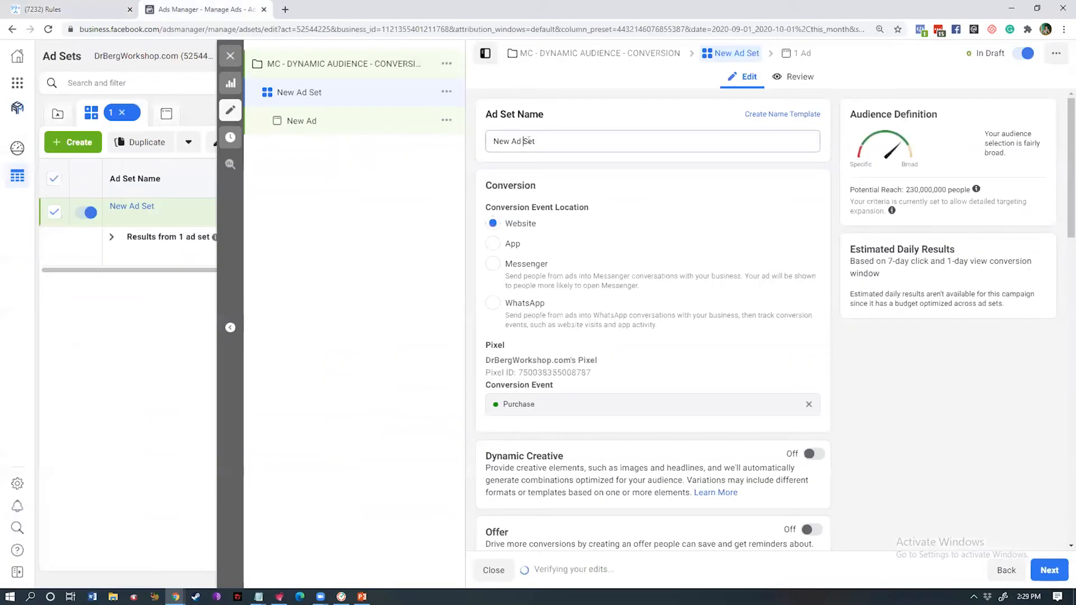
key(ctrl+a)
mouse_move(259, 596)
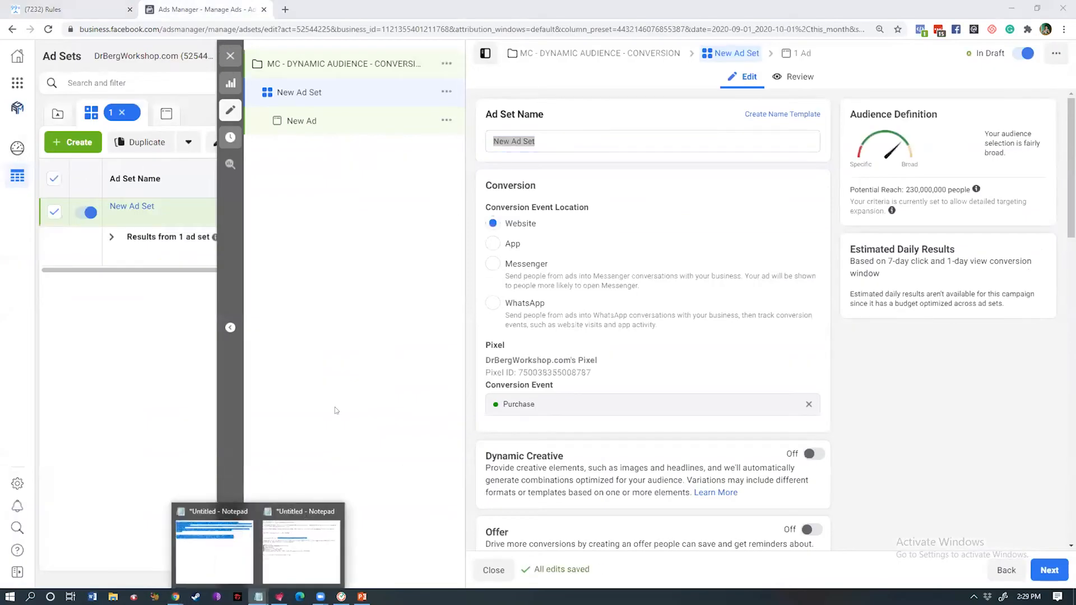
click(297, 527)
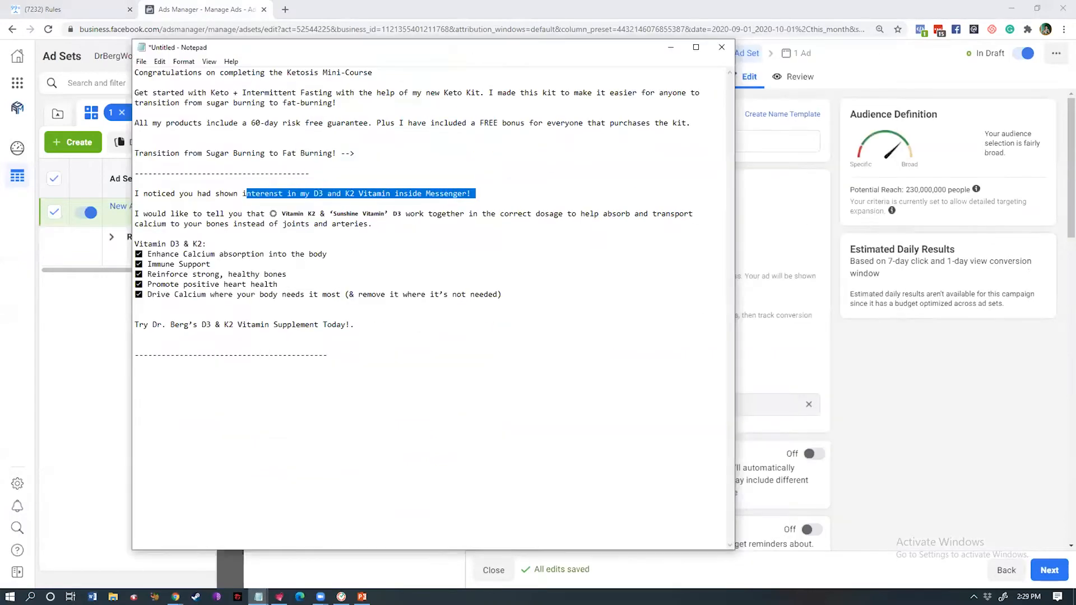
key(alt+Tab)
text(m)
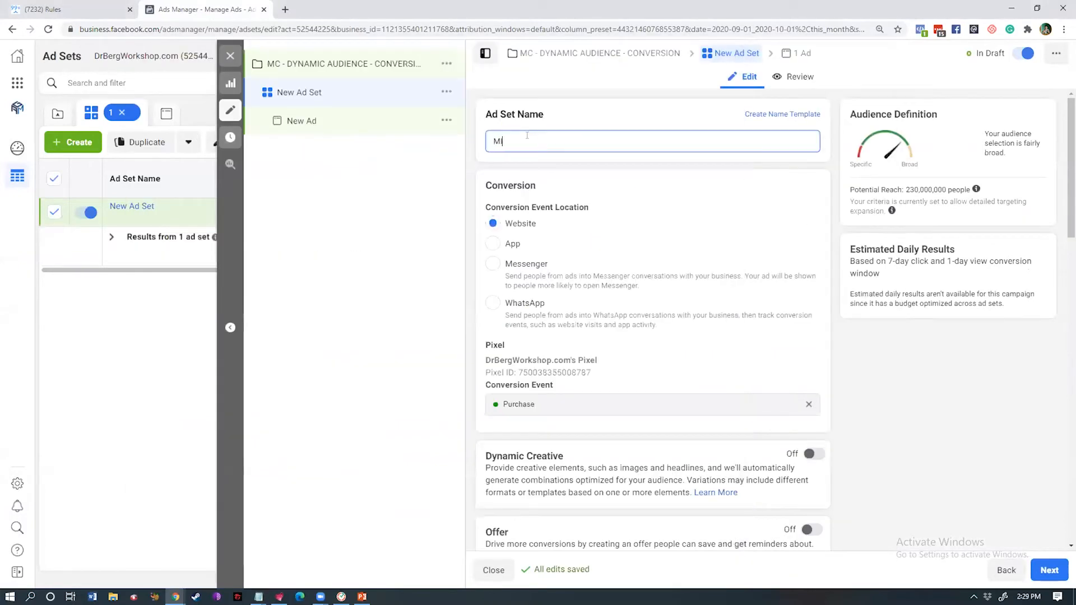
key(BackSpace)
text(m)
key(BackSpace)
text(MC - MINI)
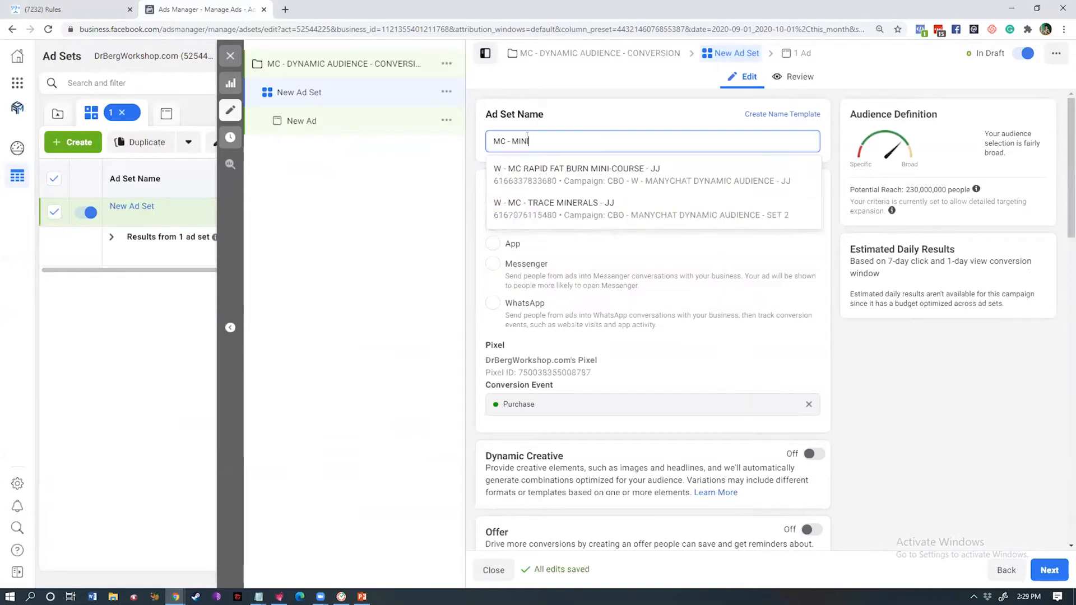
text( COURSE)
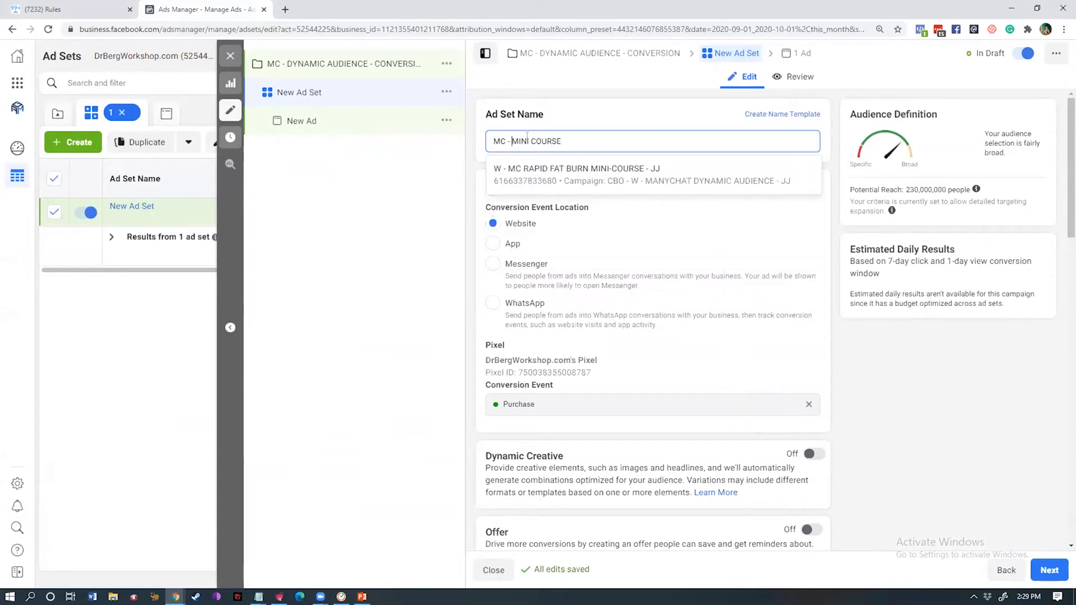
key(Left)
key(Left)
text(KETOSIS )
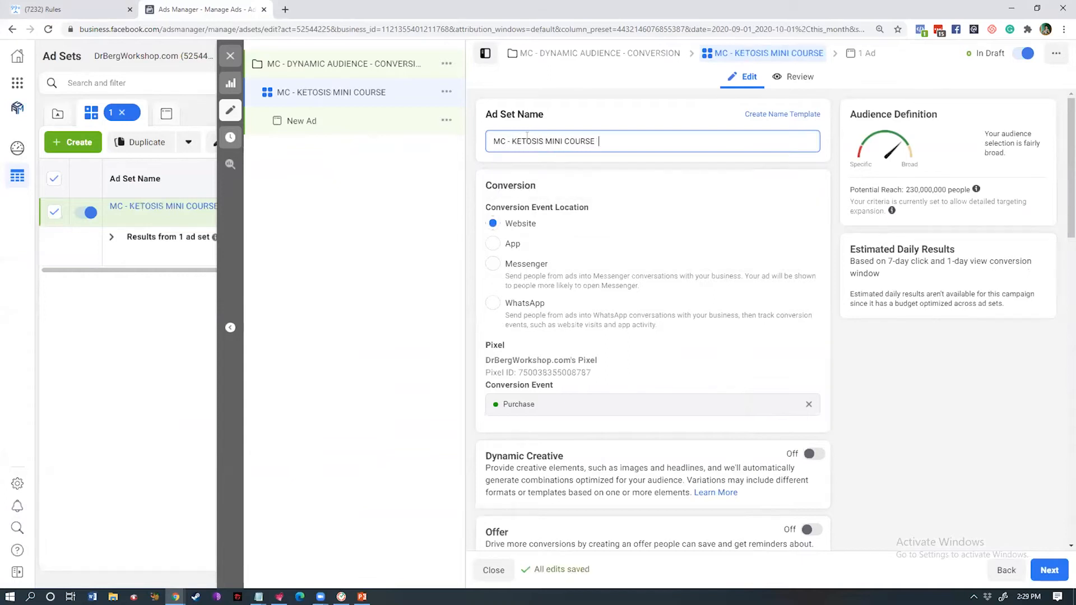
text( OPTU)
key(BackSpace)
text(IN)
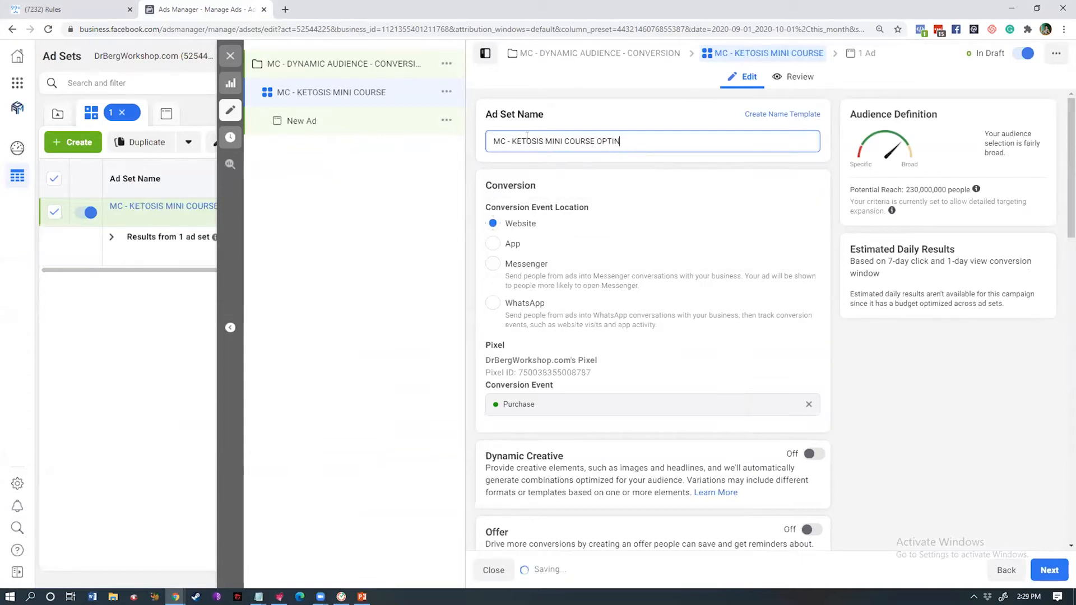
click(589, 89)
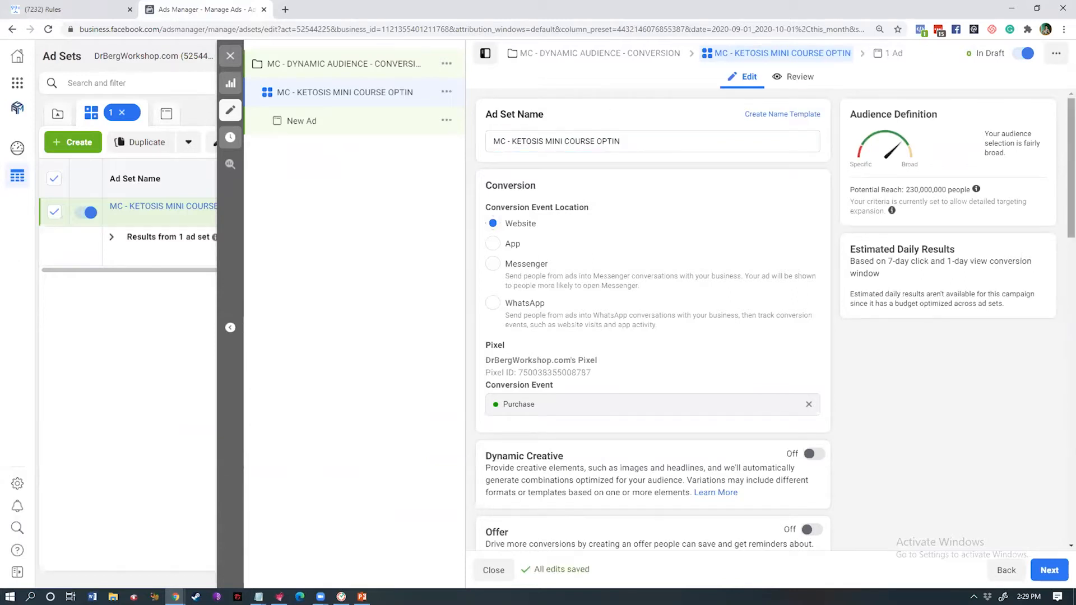
Step: Search the existing custom audiences for KETOSIS and add MANYCHAT KETOSIS MINI-COURSE to the ad set's audience
drag(1071, 168, 1071, 233)
scroll(514, 331, down, 6)
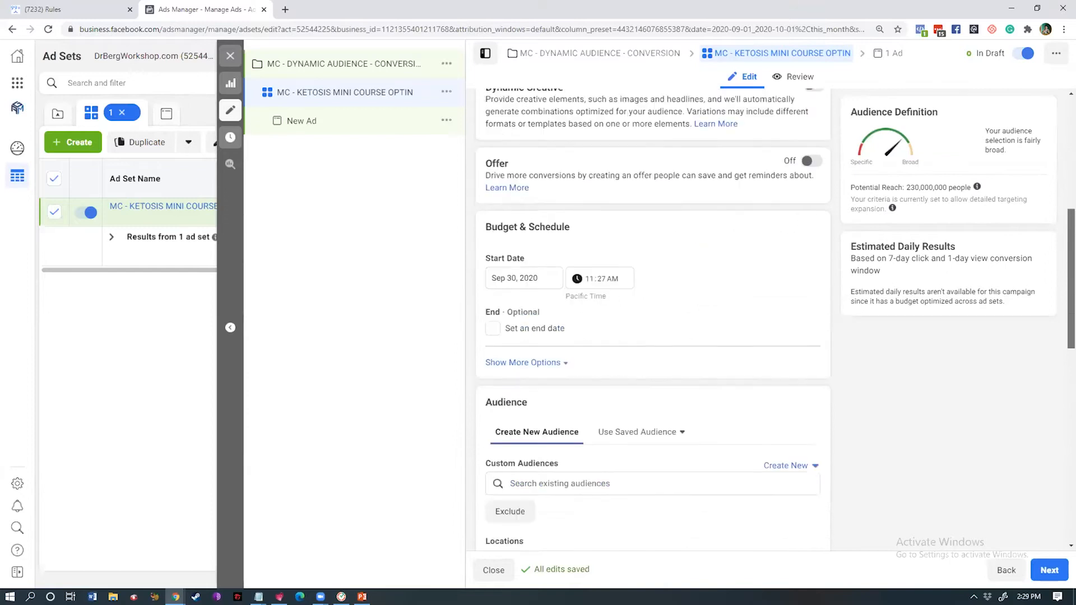
click(579, 274)
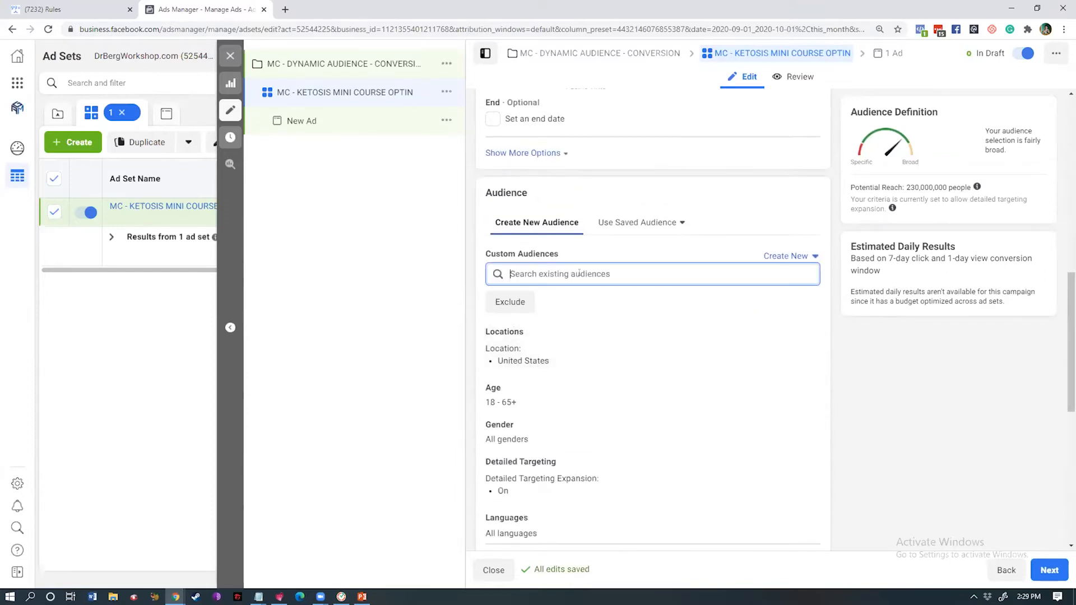
text(KETOSIS)
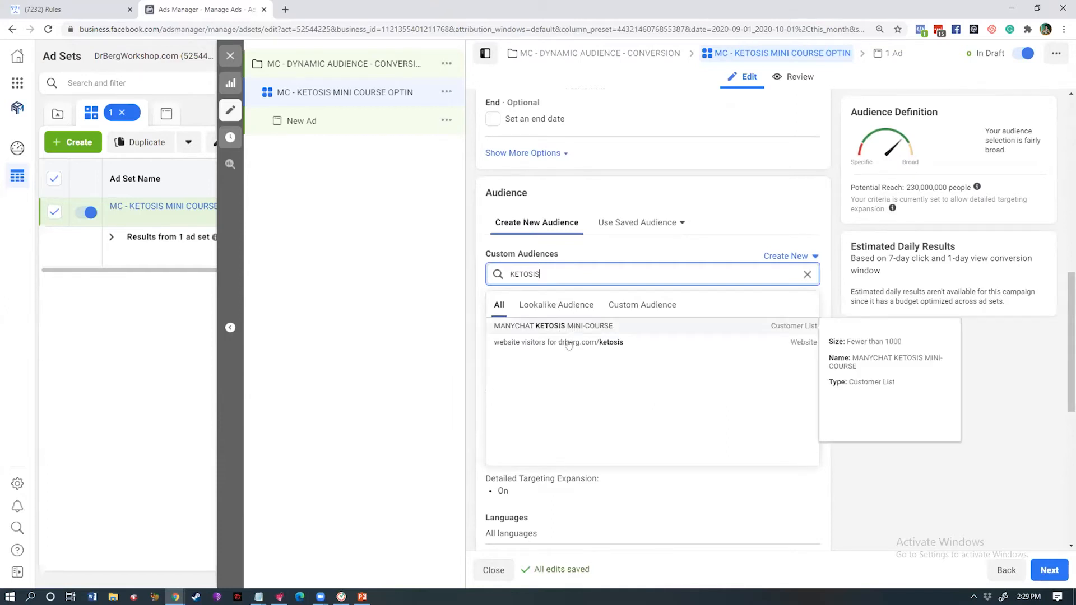
click(672, 326)
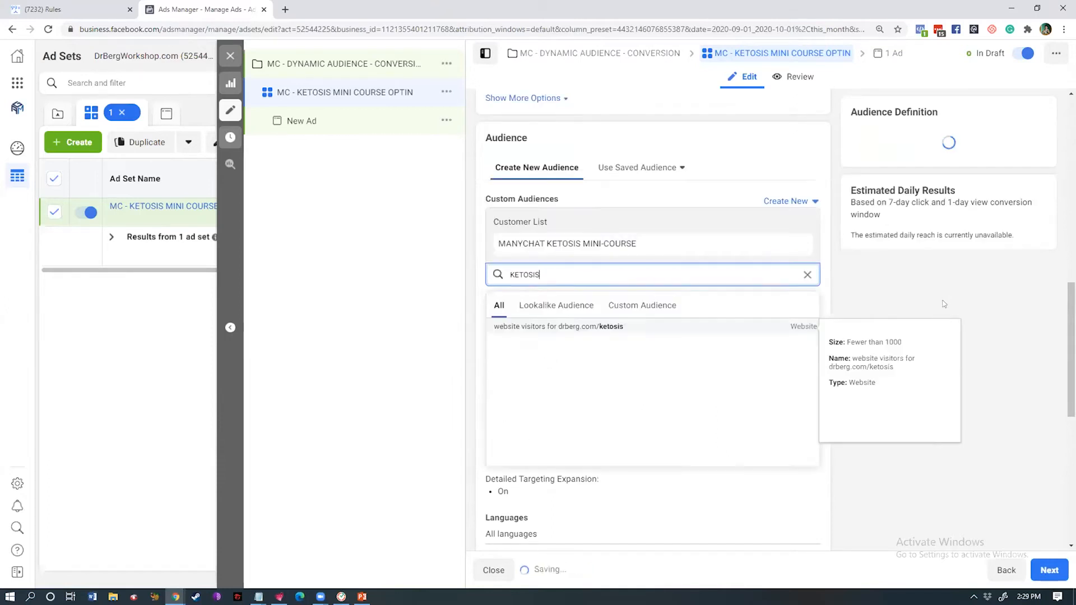
click(587, 230)
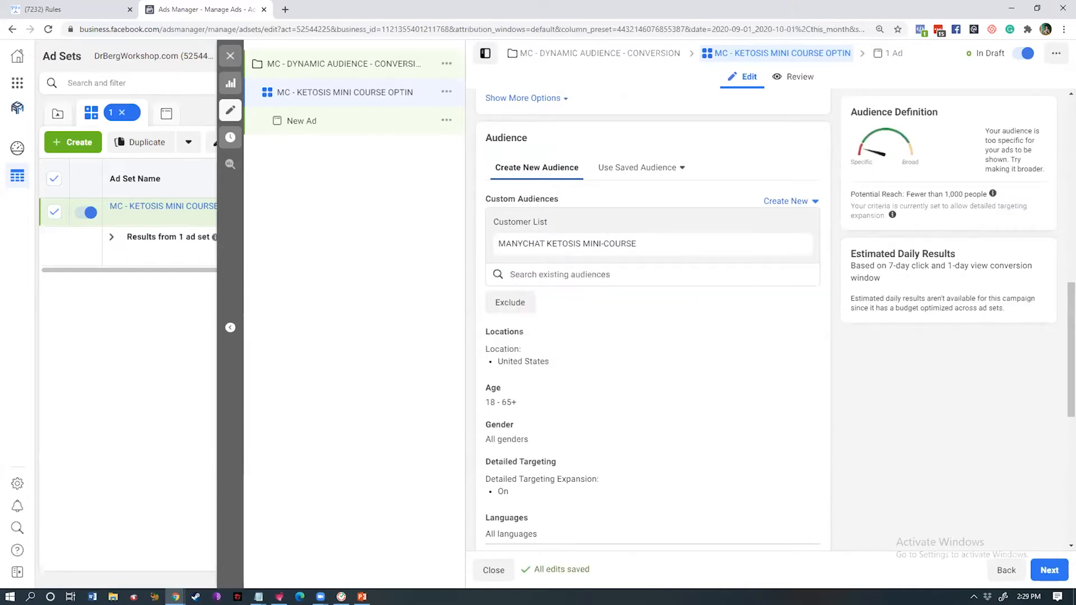
Step: Edit the ad set's detailed targeting and turn off Detailed Targeting Expansion
drag(1071, 346, 1071, 370)
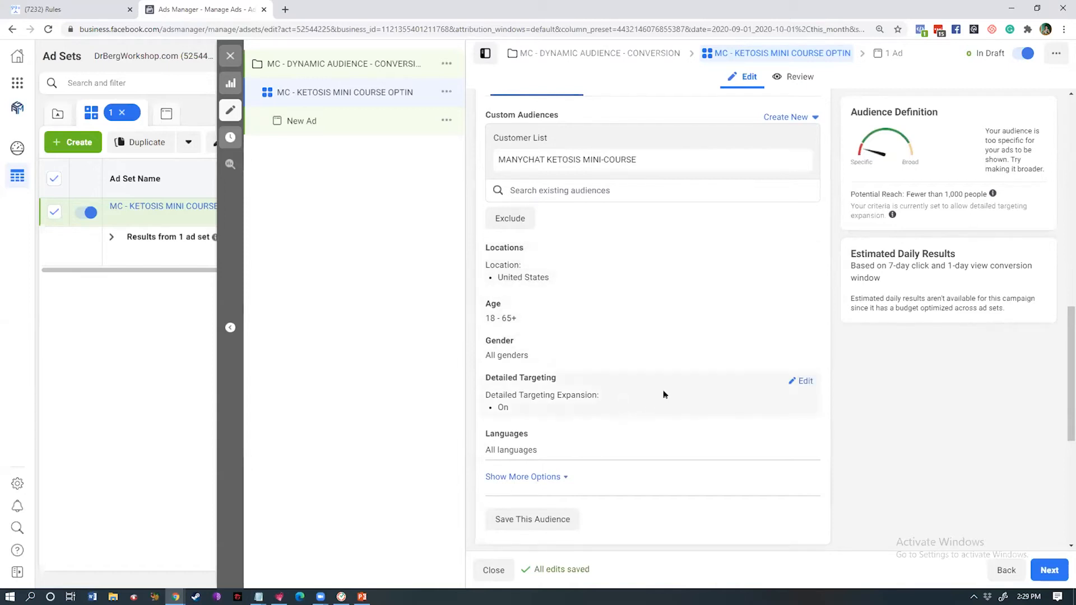
click(803, 382)
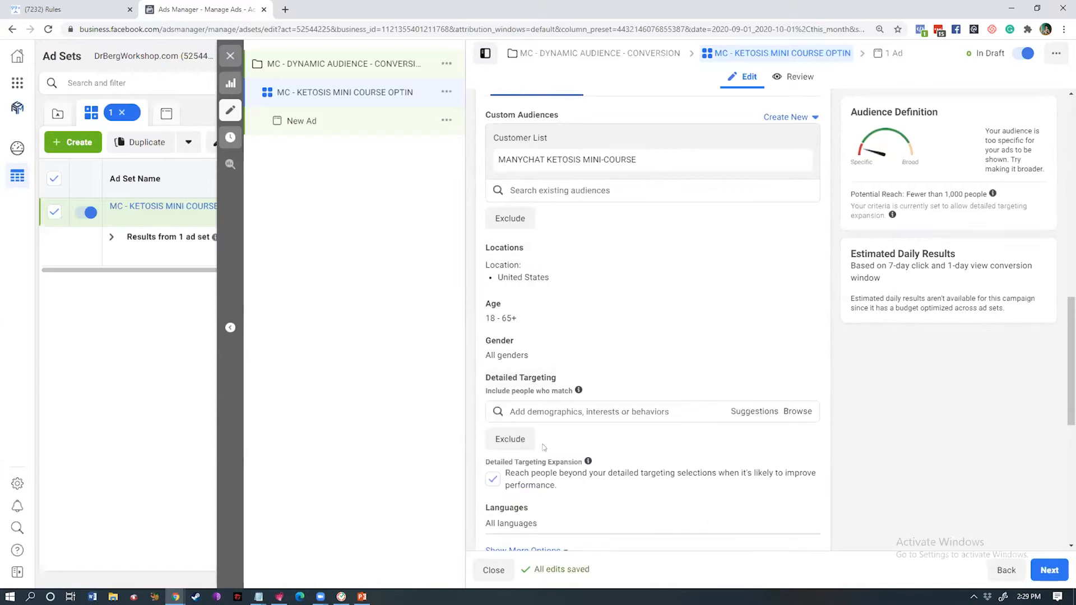
click(493, 479)
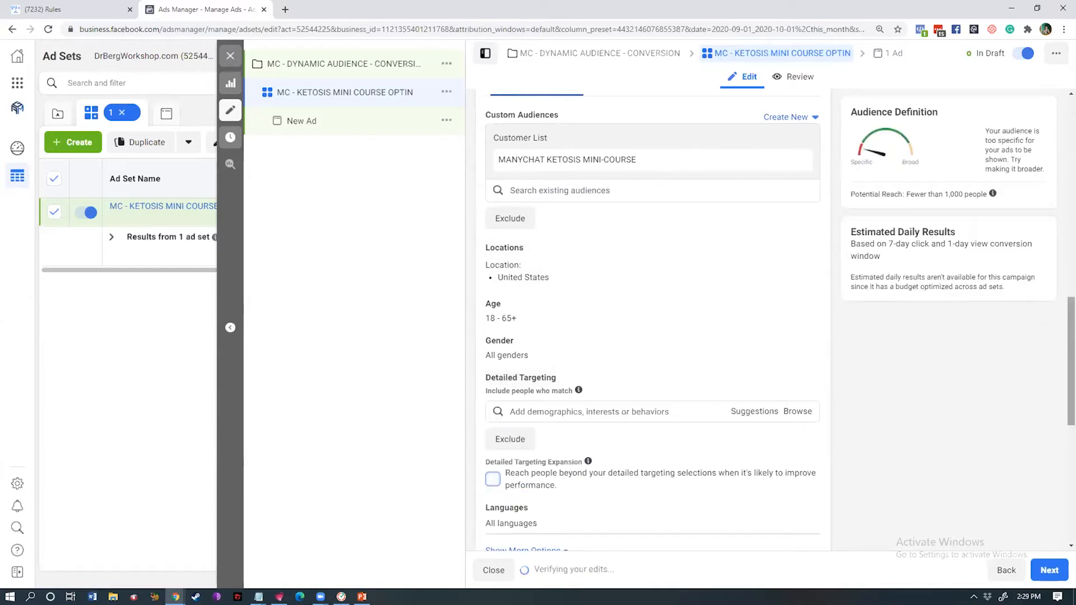
Step: Review the ad set's placements and expand the extra Optimization & Delivery options to check the conversion window
scroll(653, 322, down, 3)
scroll(653, 323, up, 5)
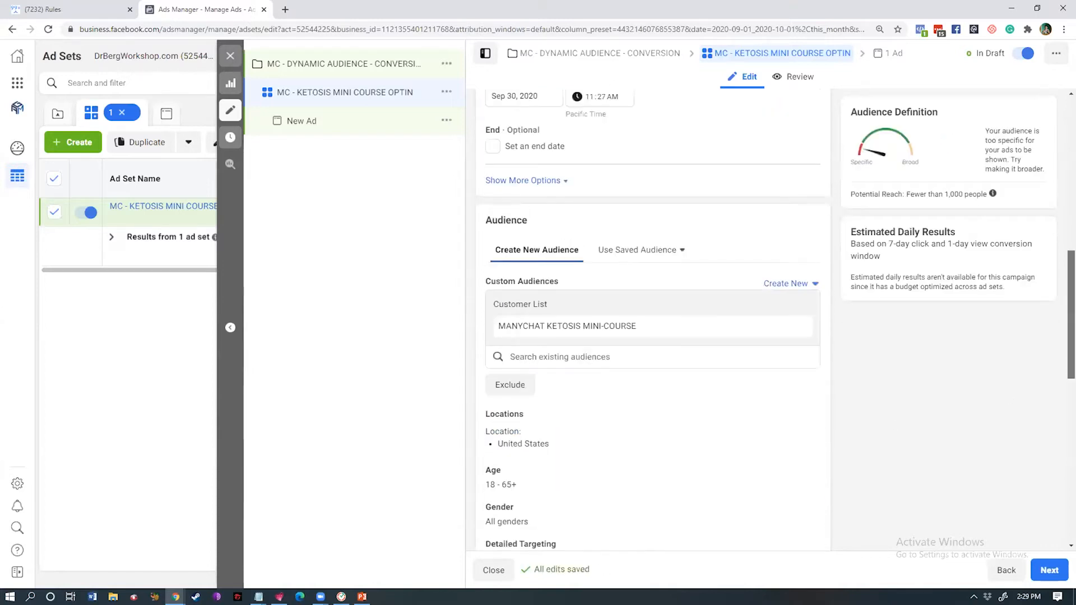
scroll(1020, 530, up, 3)
scroll(1020, 529, down, 12)
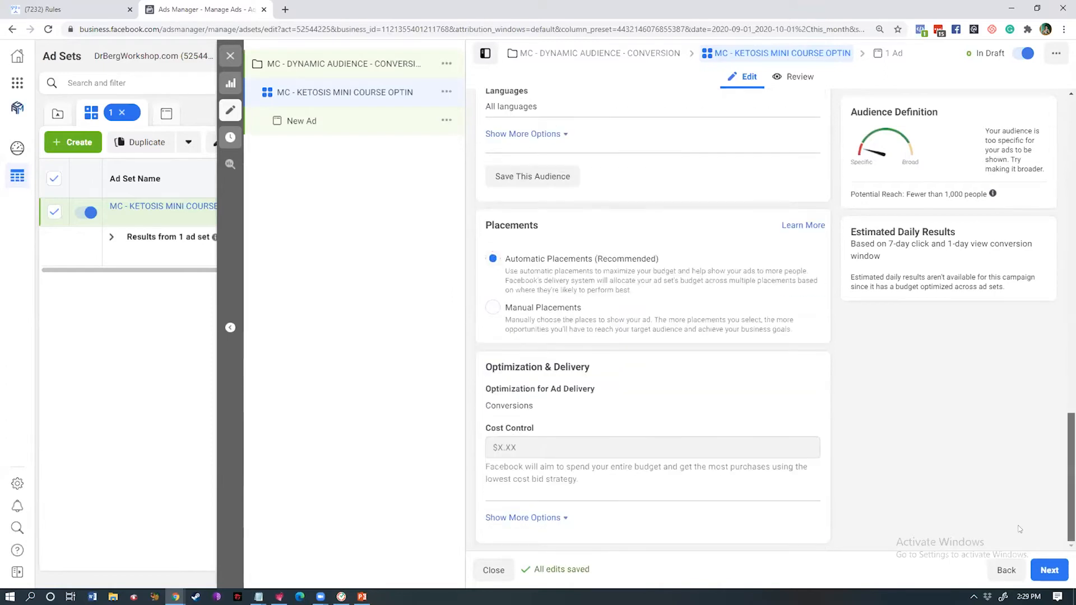
click(523, 518)
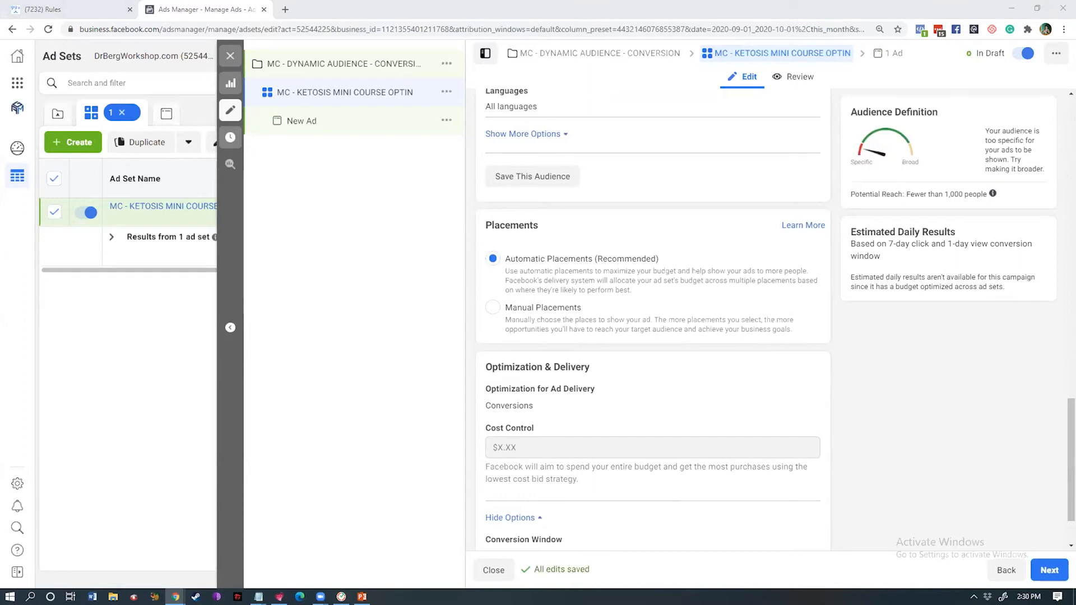
scroll(1051, 517, down, 2)
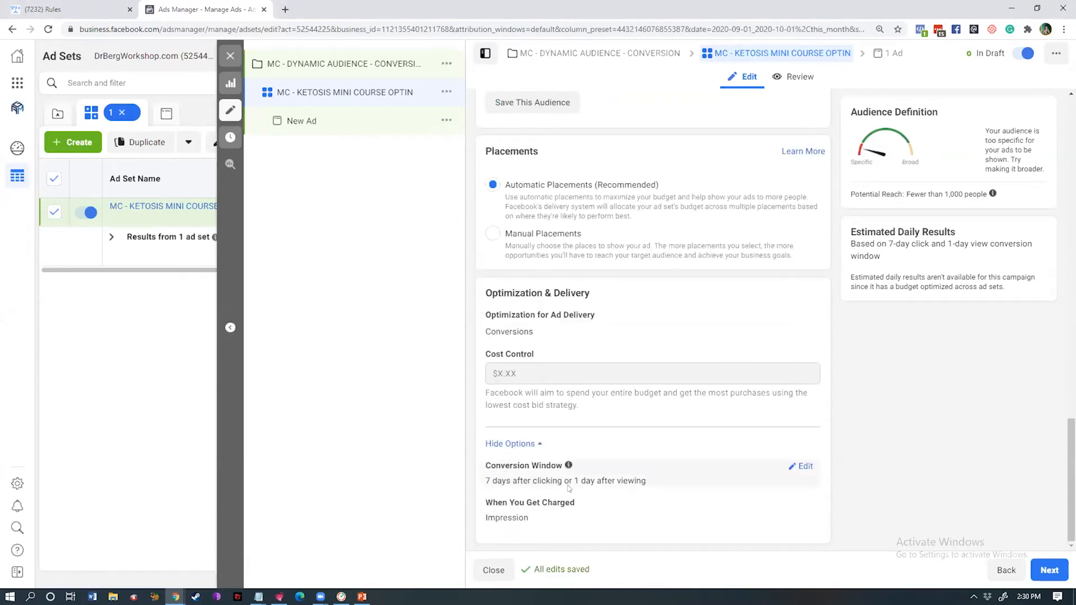
Step: Open the new ad under the ad set and rename it as KETO KIT PRODUCT SET
click(311, 121)
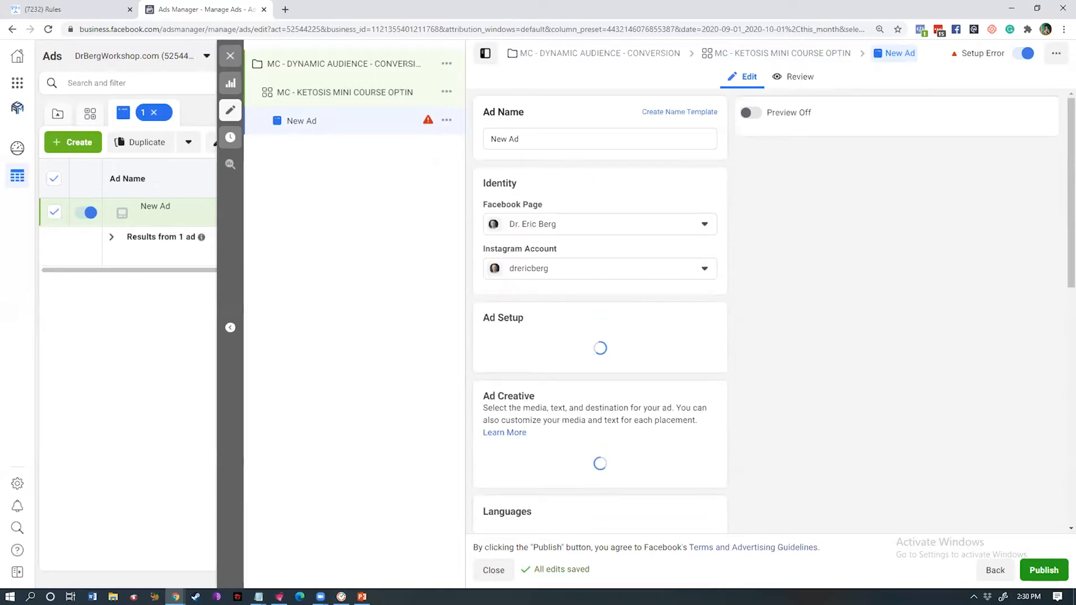
scroll(999, 296, down, 5)
scroll(600, 309, up, 2)
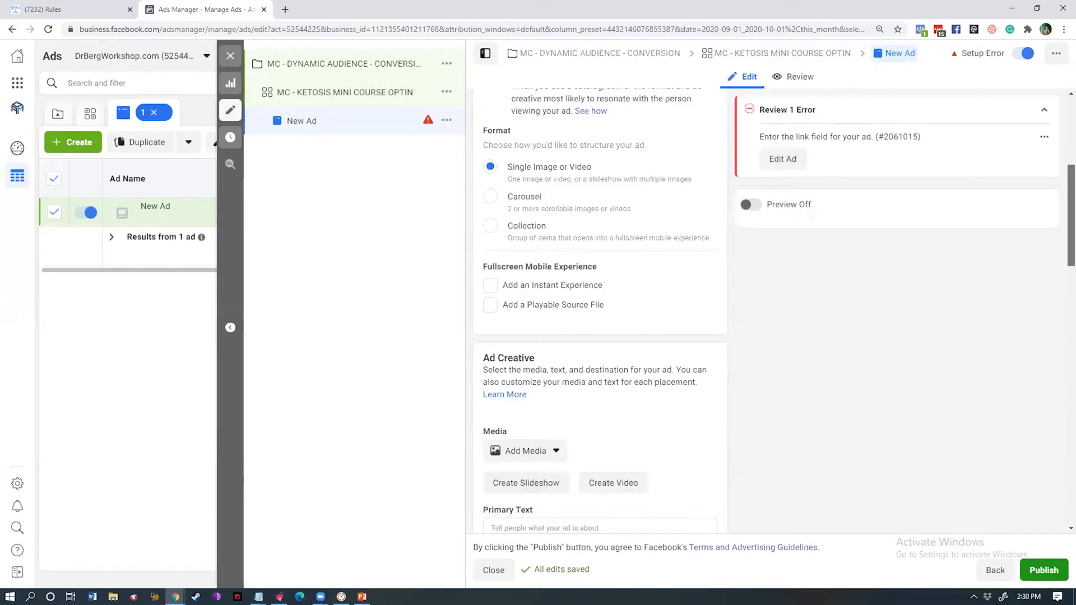
scroll(516, 247, up, 4)
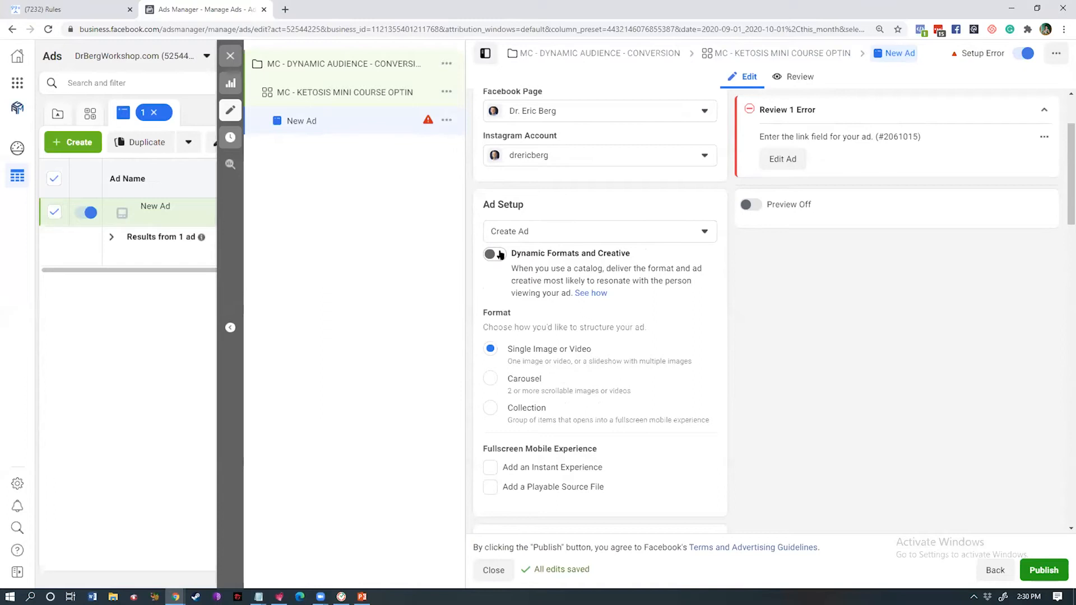
scroll(572, 141, up, 3)
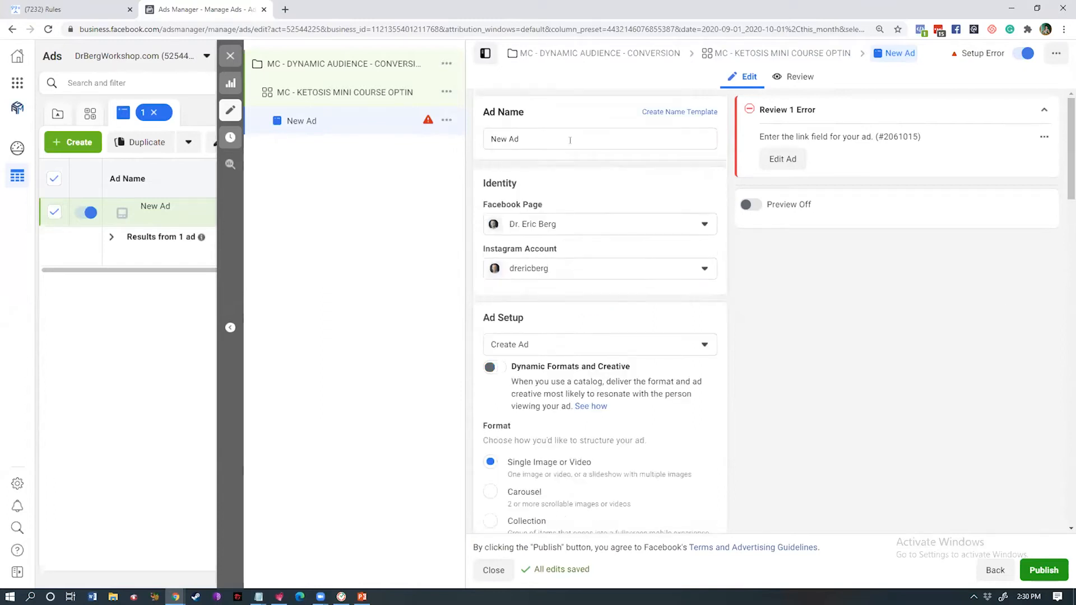
click(573, 140)
text(KESO)
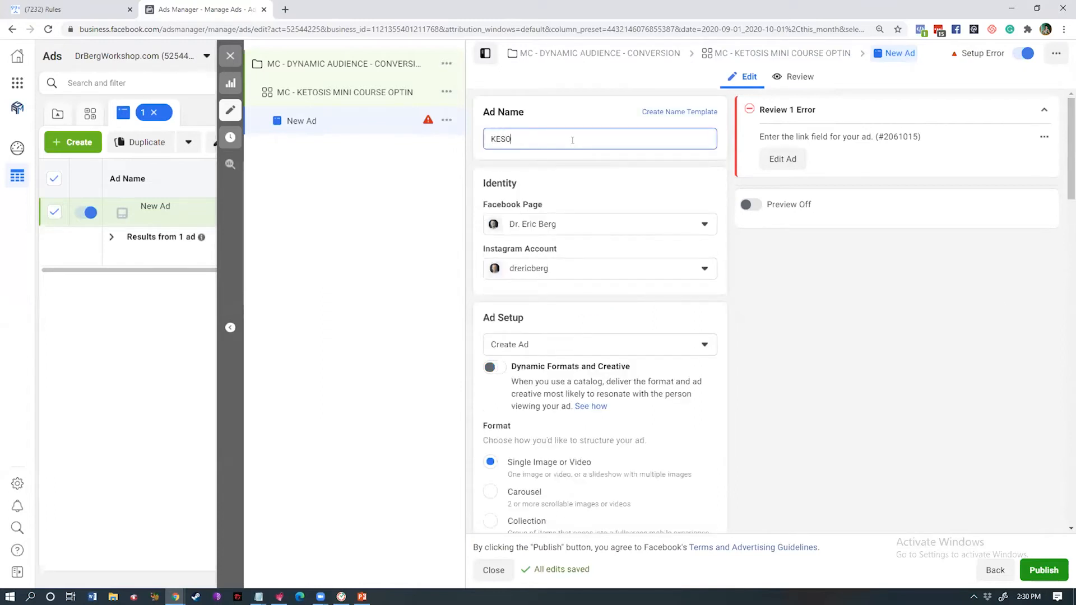
text(SIT)
key(ctrl+a)
key(BackSpace)
text(KETO KIT -0)
key(BackSpace)
key(BackSpace)
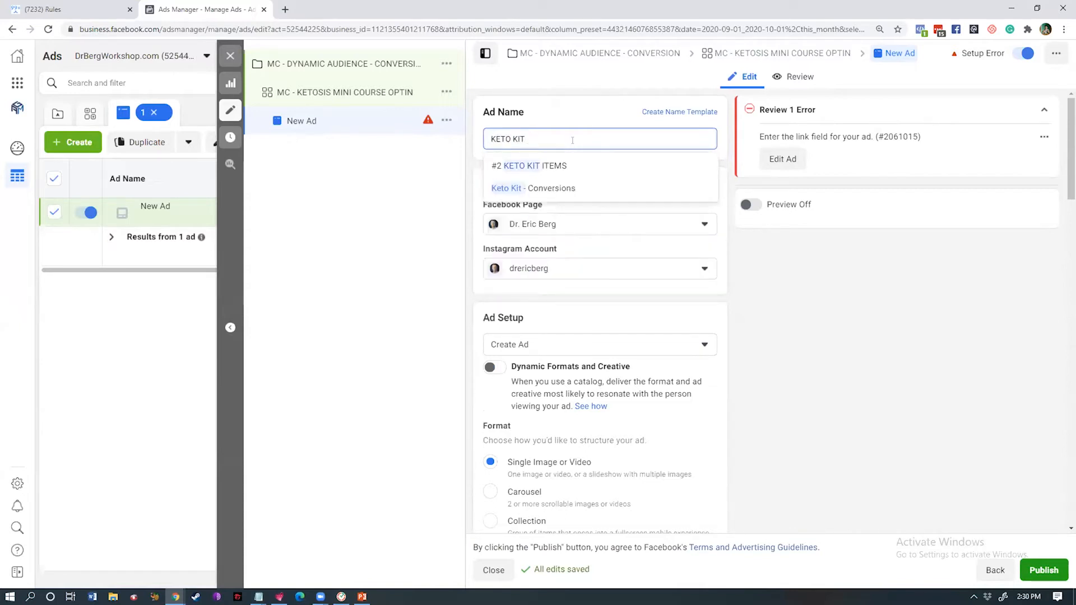
text(D)
key(BackSpace)
text(PRODUCT SET)
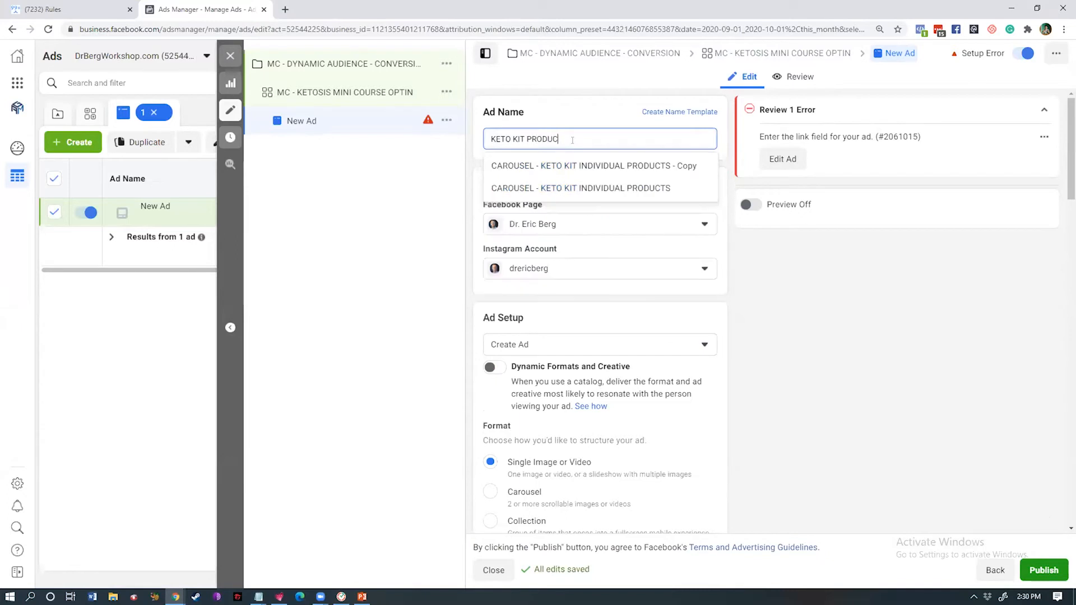
click(854, 346)
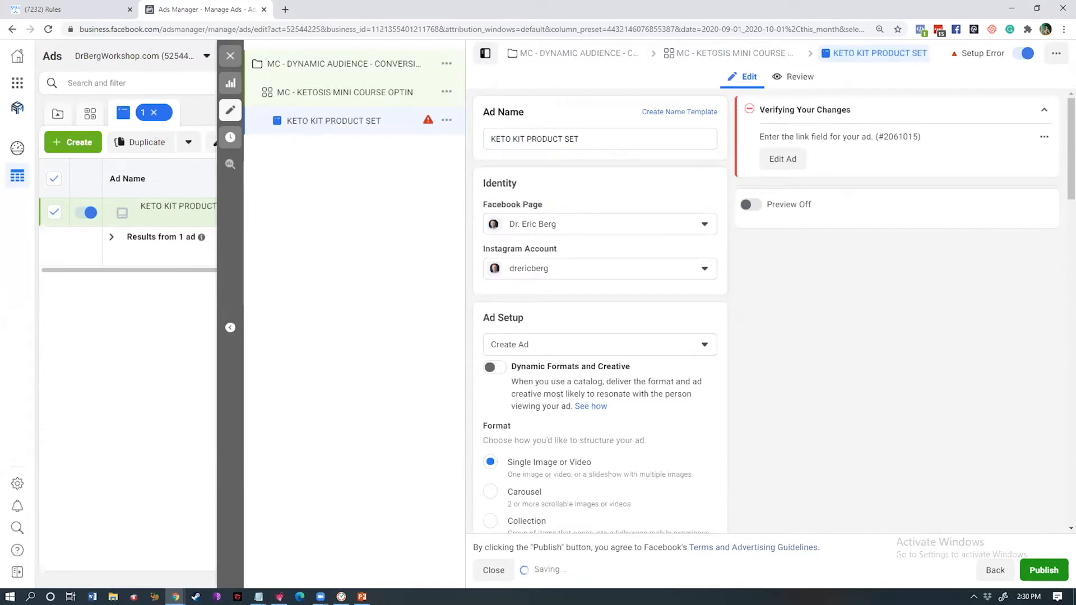
Step: Turn on Dynamic Formats and Creative for the ad and look over its catalog, text and website URL fields
scroll(601, 310, down, 2)
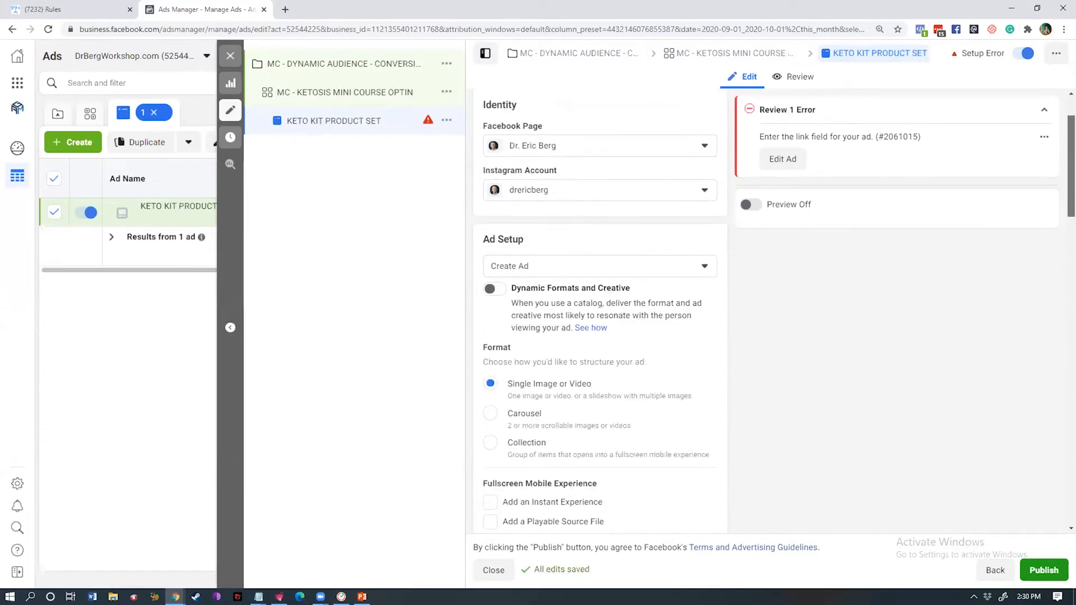
scroll(491, 159, down, 3)
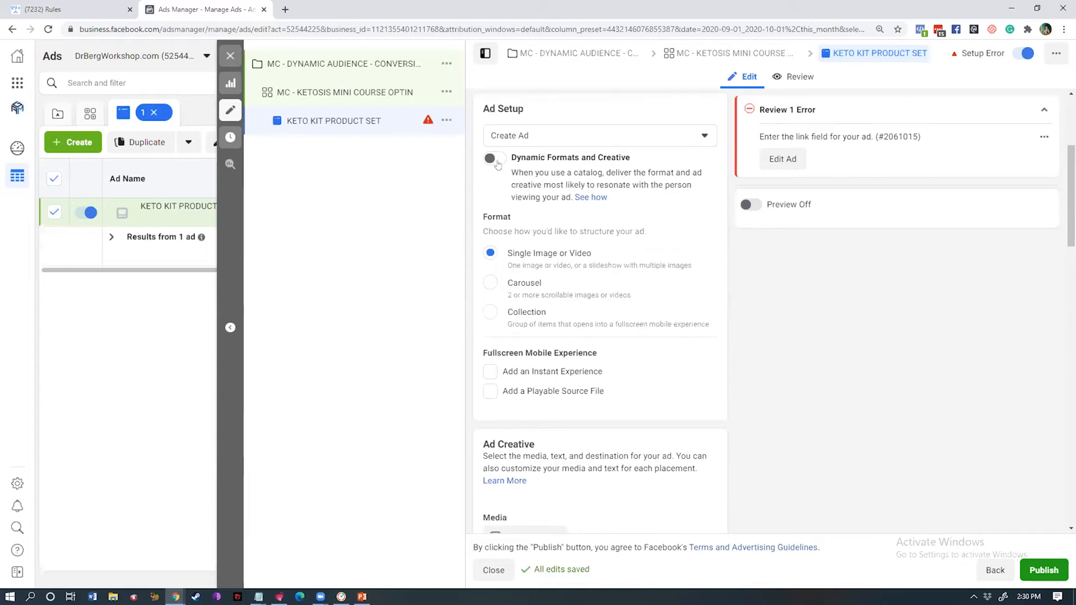
click(491, 159)
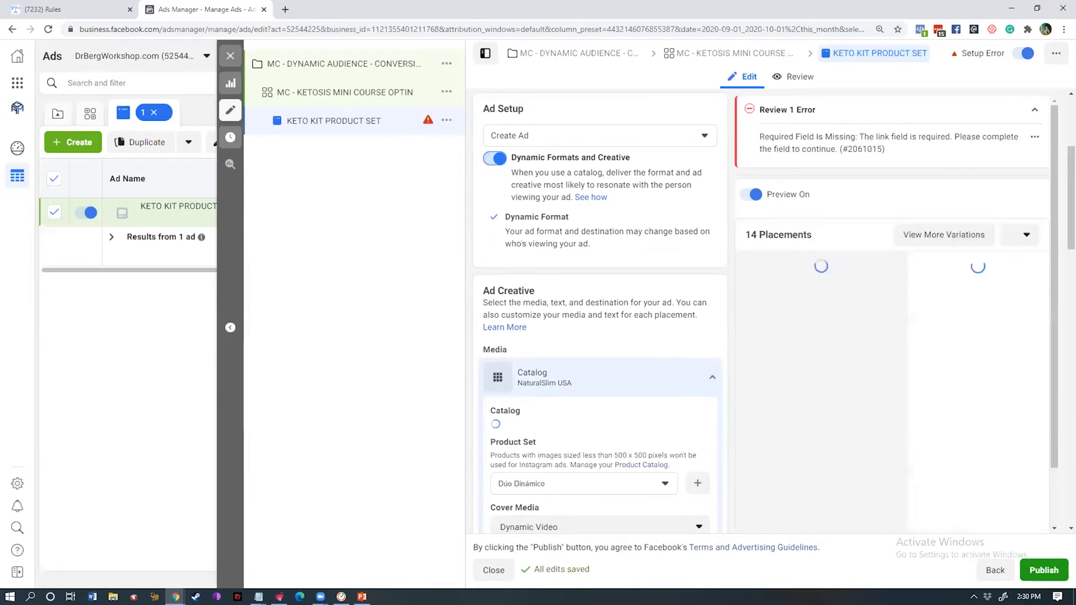
scroll(504, 314, down, 1)
scroll(600, 336, down, 2)
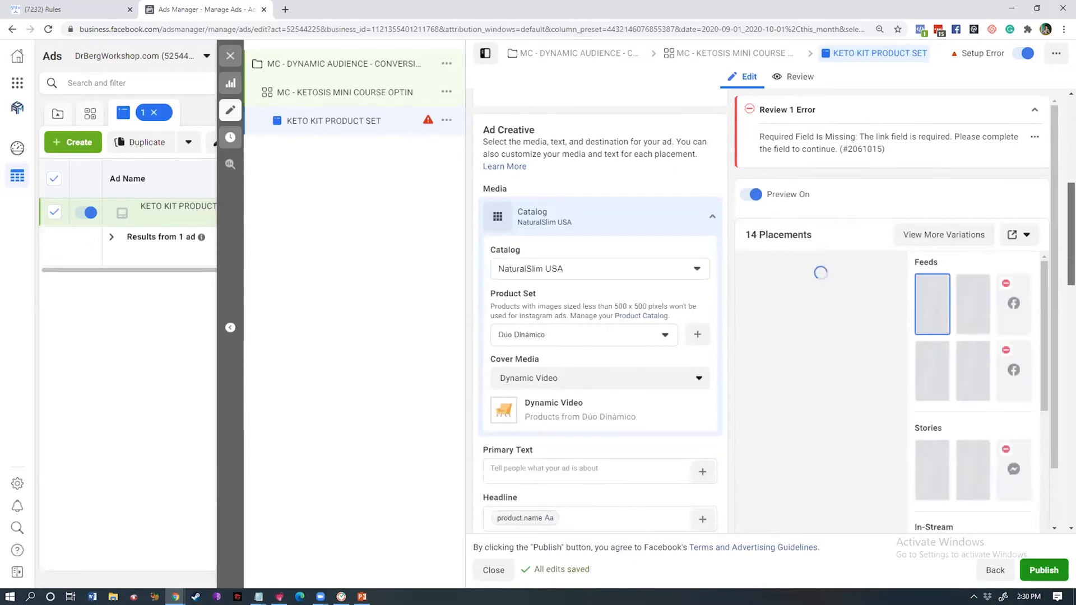
scroll(600, 337, down, 3)
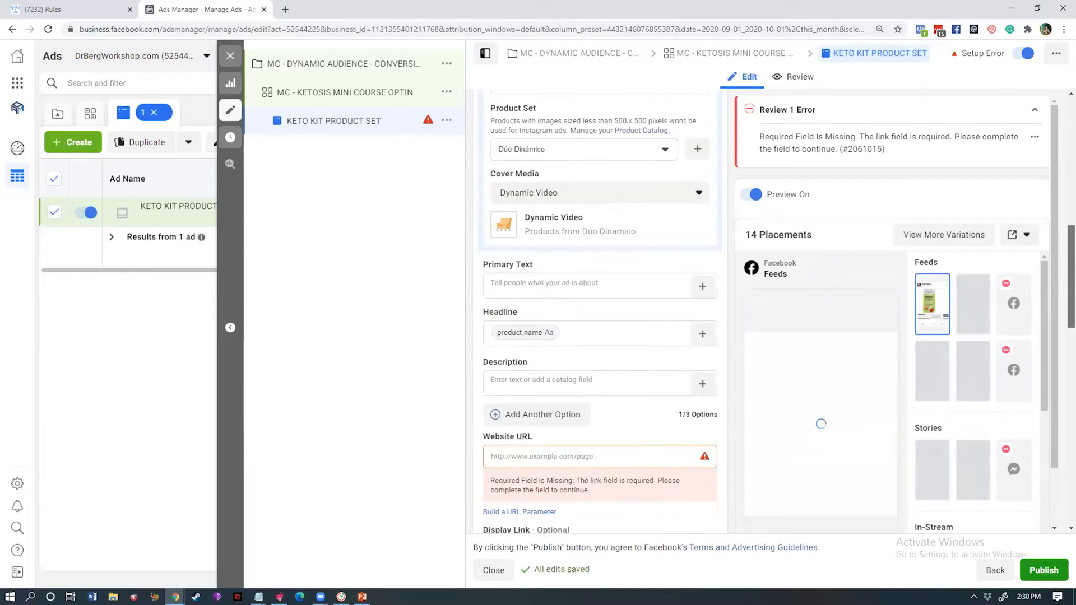
scroll(600, 336, down, 1)
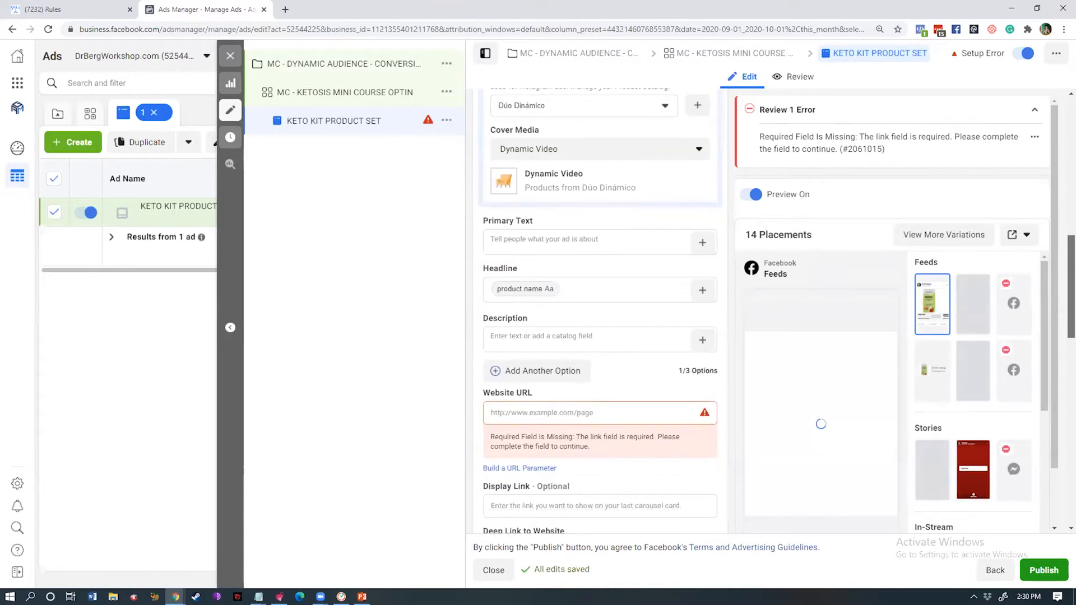
Step: Search the ad's catalogs for DR and set the catalog to Dr. Eric Berg - Magento
scroll(600, 336, up, 1)
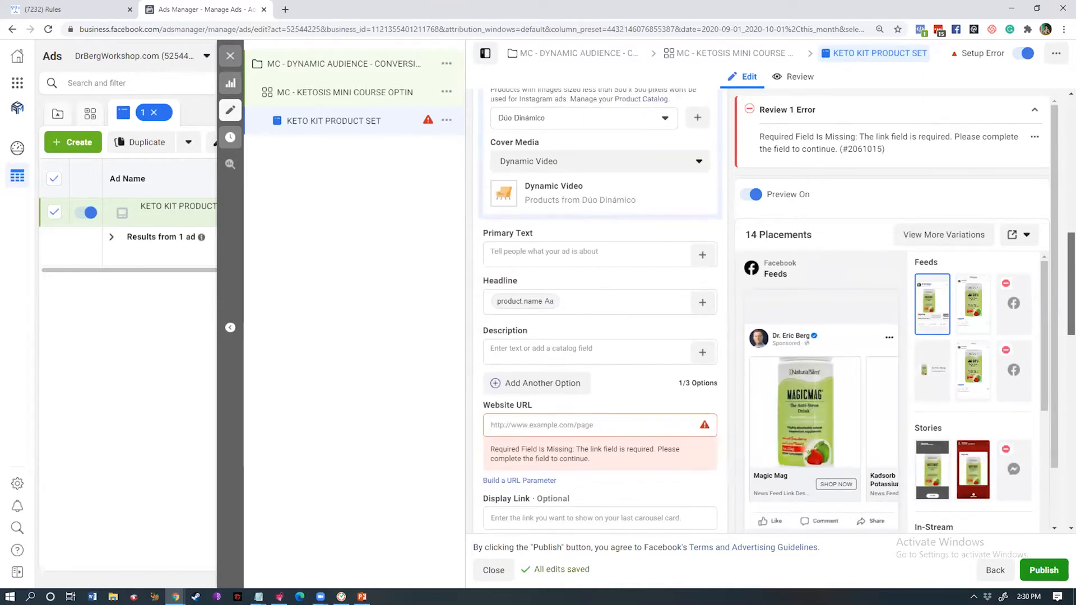
scroll(599, 336, up, 2)
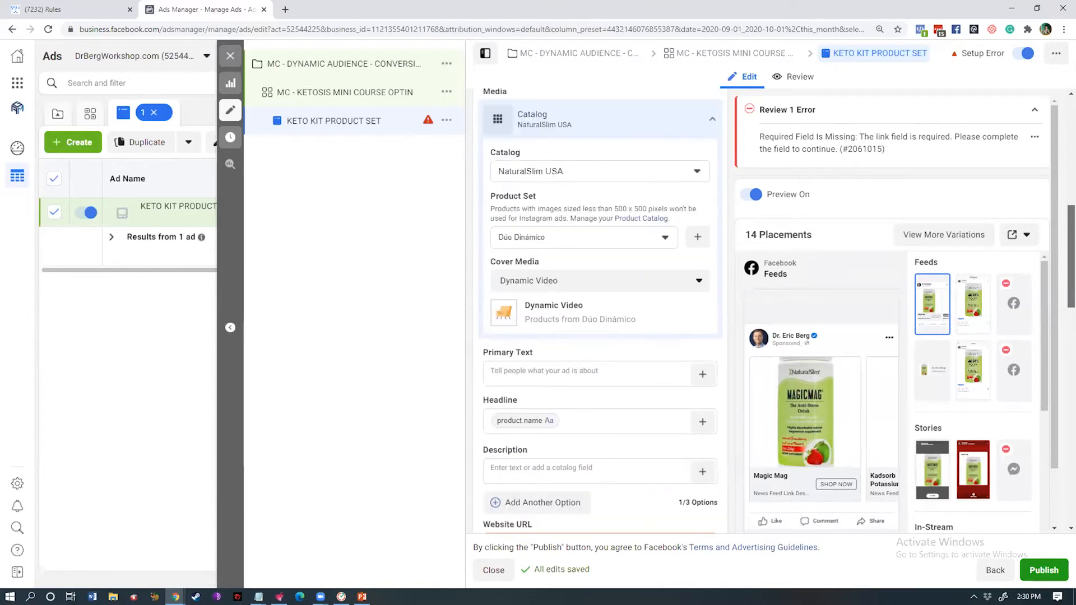
scroll(585, 231, up, 1)
click(580, 189)
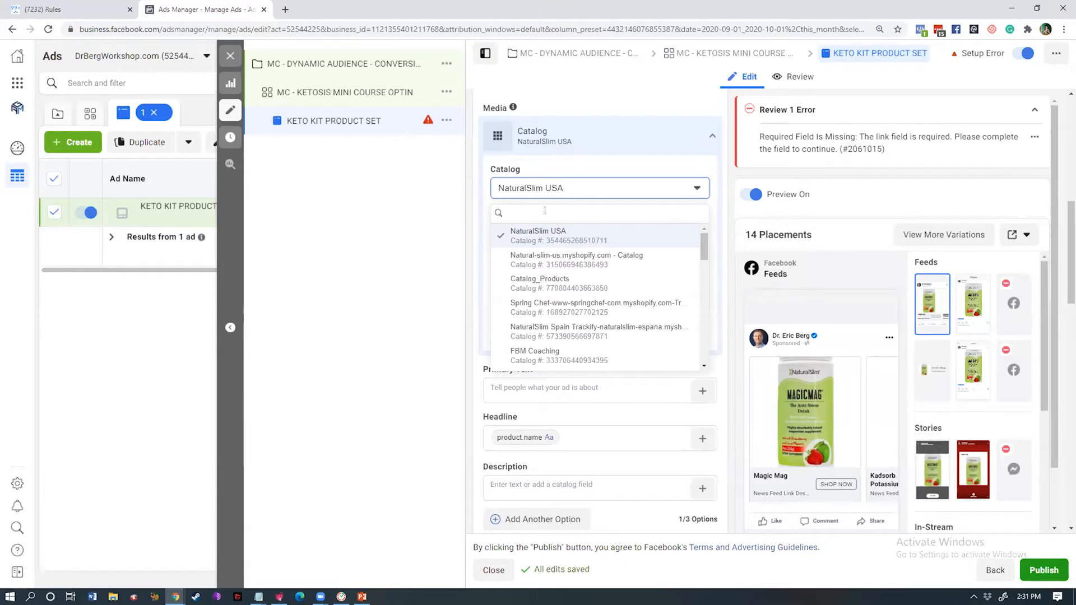
text(DR)
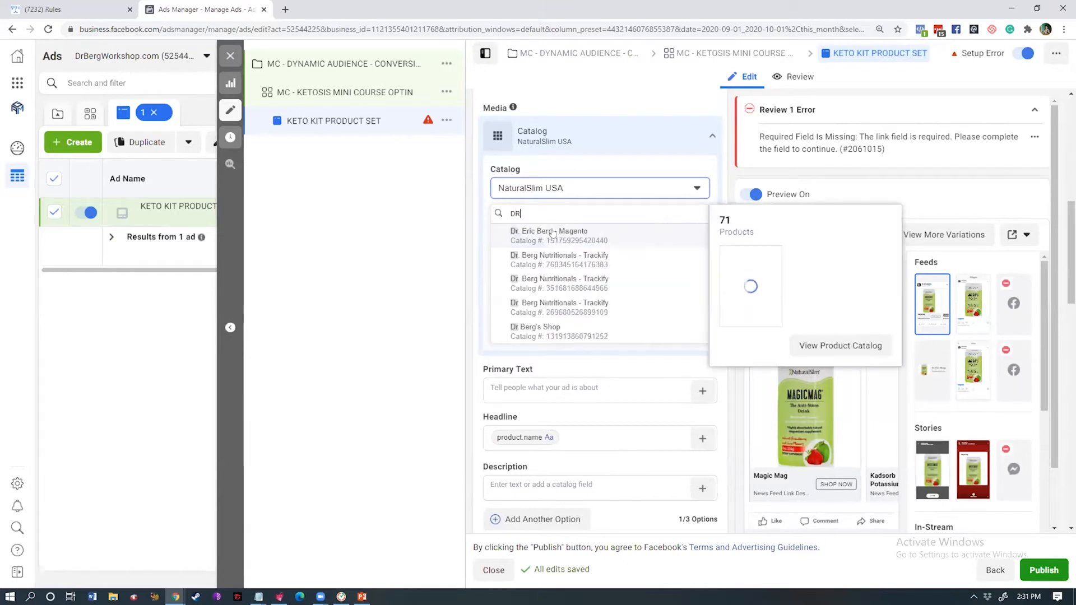
click(551, 231)
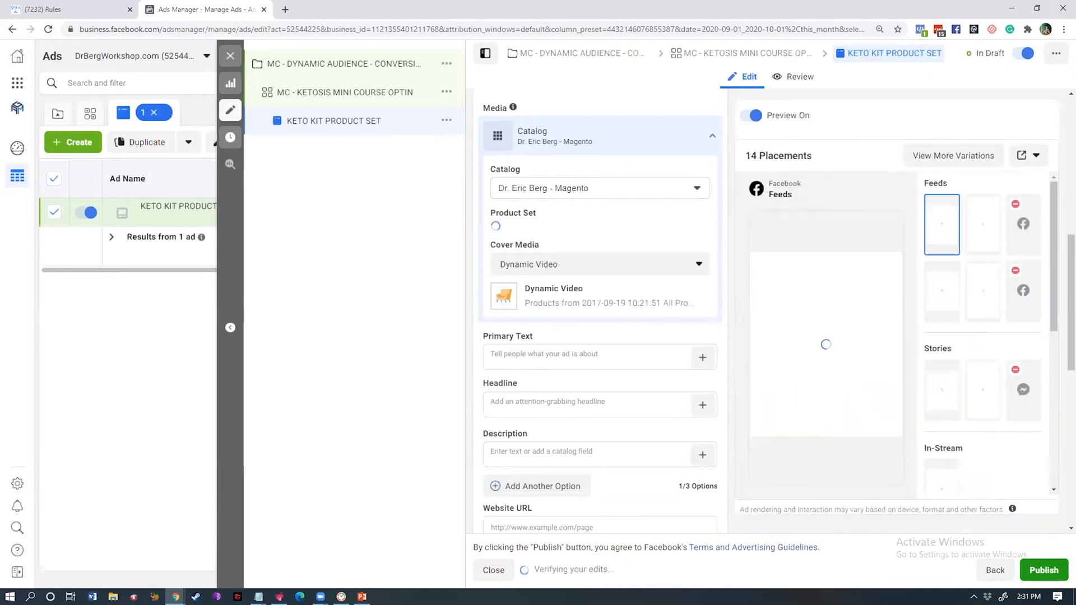
Step: Search the catalog's product sets for KETO and choose KETO KIT ITEMS (3) as the ad's product set
scroll(599, 312, up, 4)
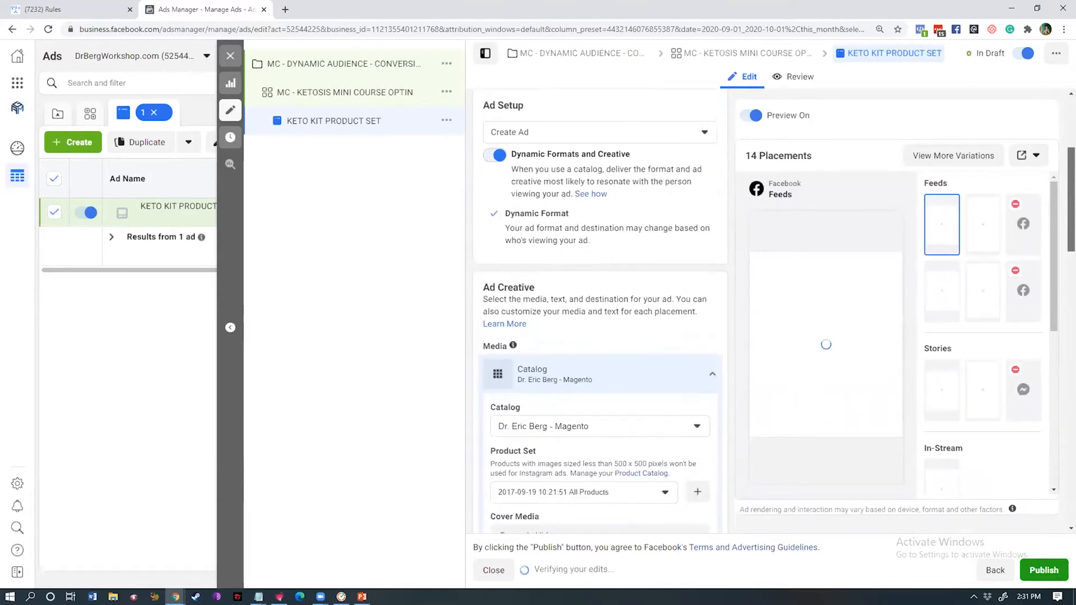
scroll(600, 312, up, 3)
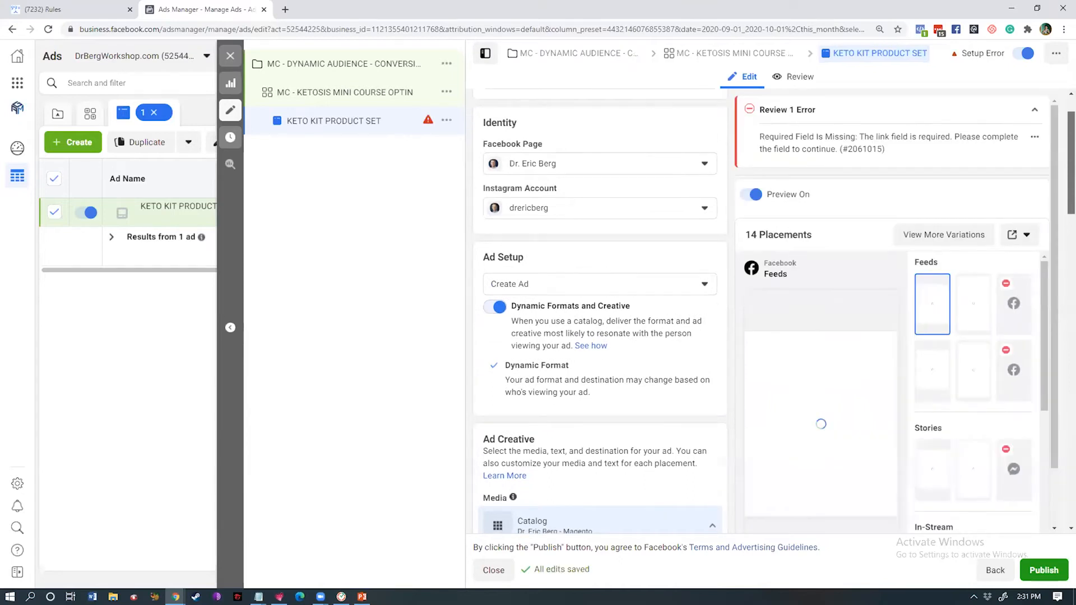
scroll(600, 311, down, 4)
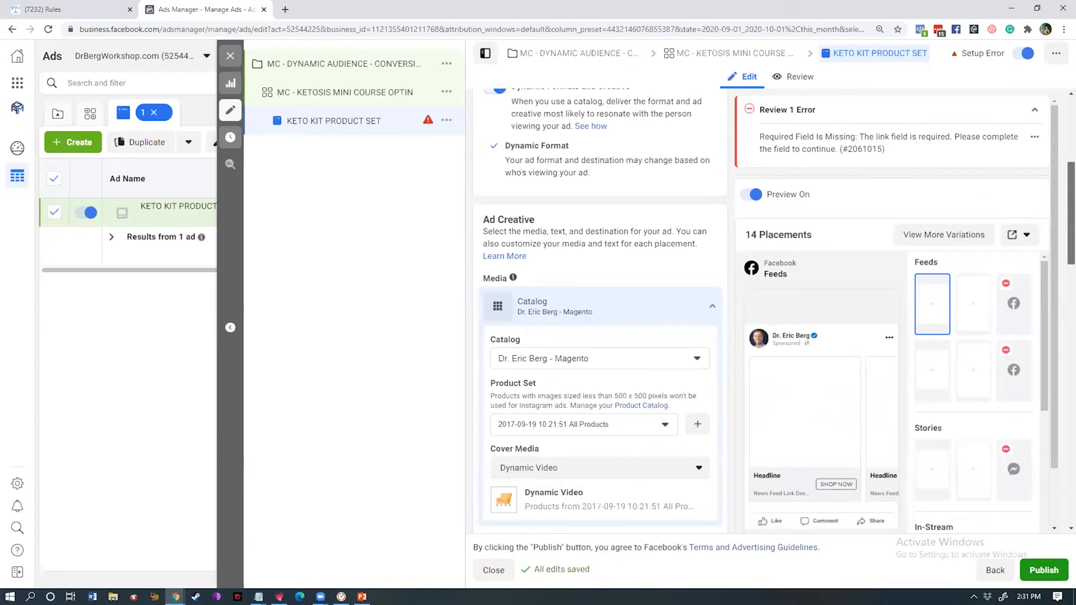
scroll(599, 312, down, 2)
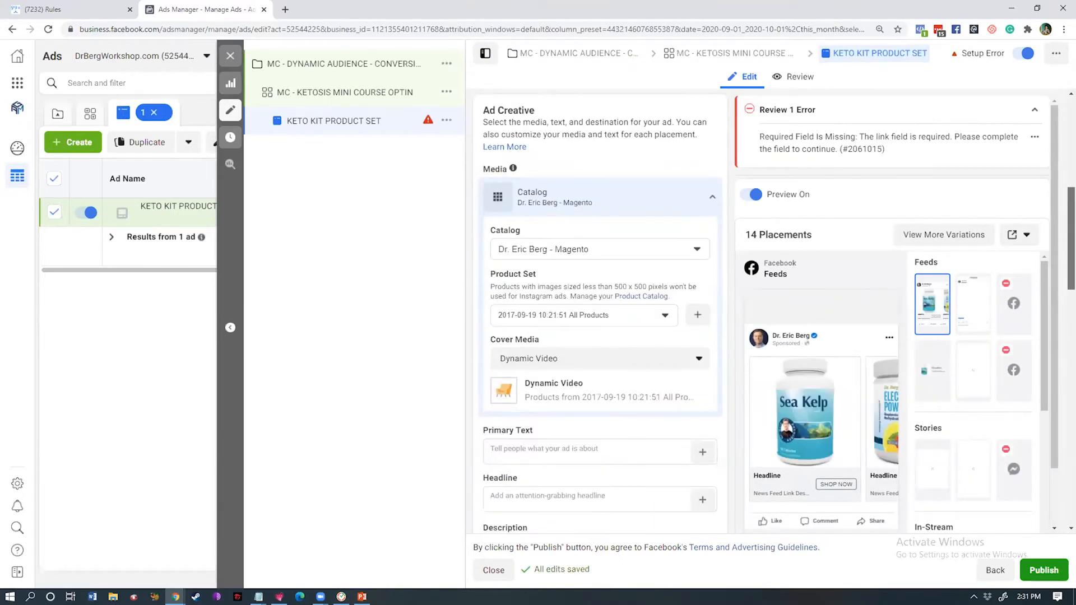
scroll(619, 293, down, 1)
click(619, 293)
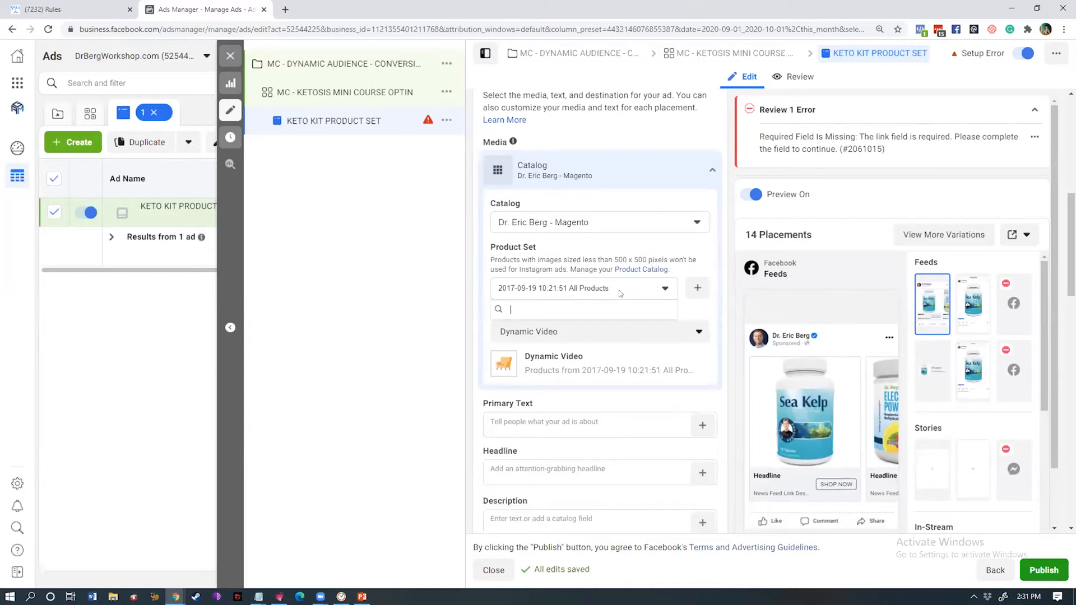
text(KETO)
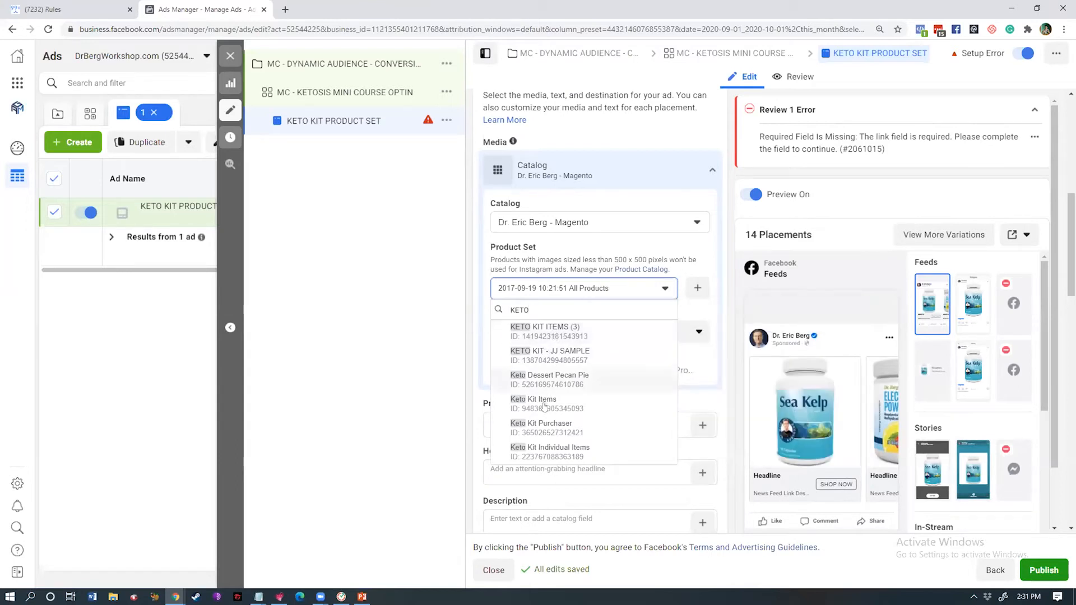
mouse_move(544, 406)
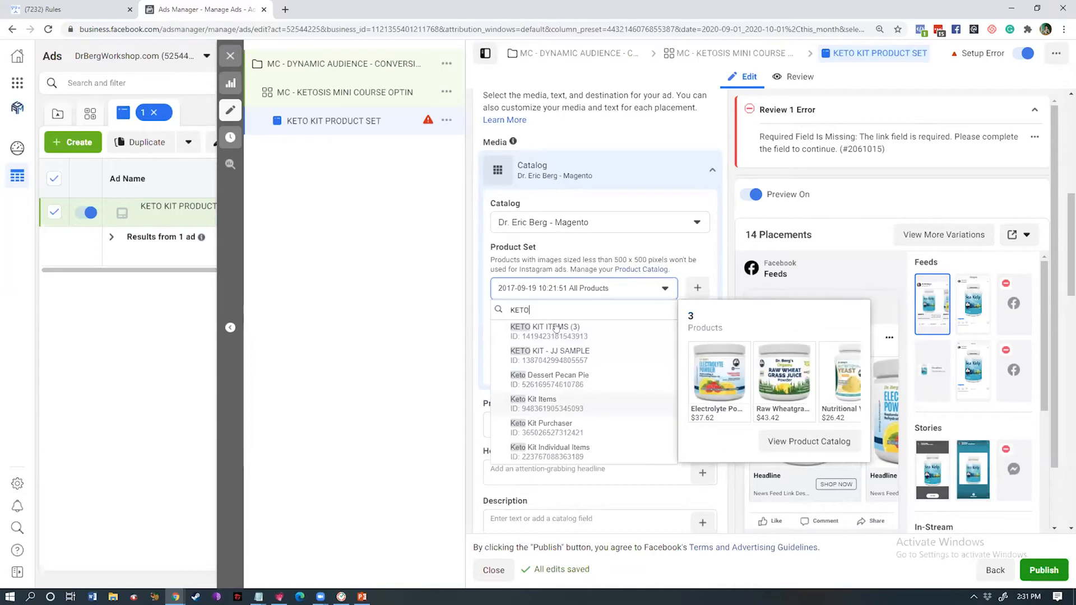
mouse_move(561, 332)
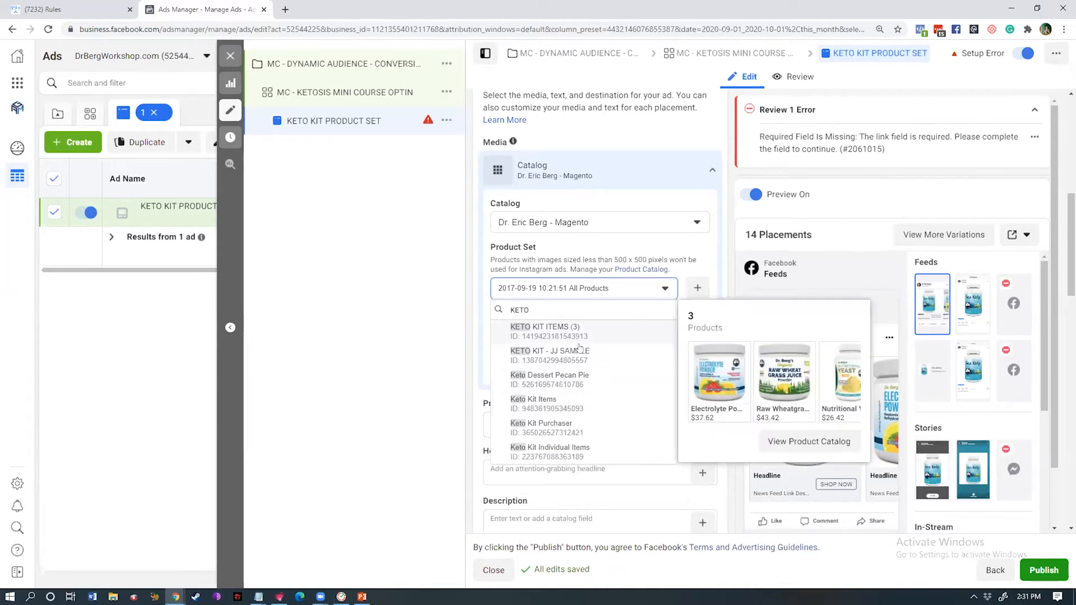
click(622, 332)
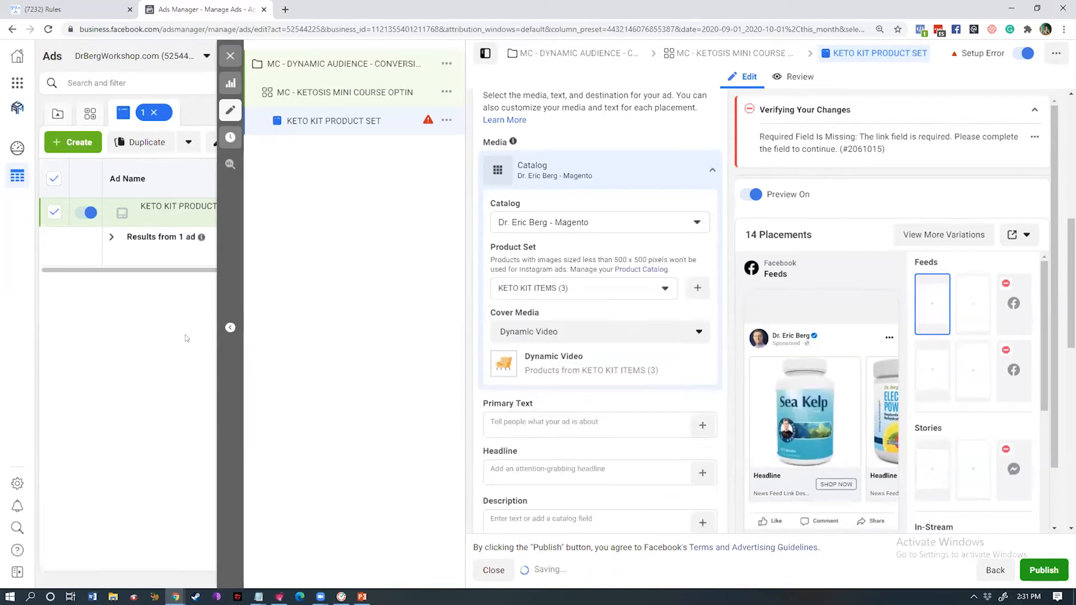
Step: Fill in the prepared primary text starting "Congratulations on completing the Ketosis Mini-Course" and remove its closing "Transition from Sugar Burning to Fat Burning!" line
key(alt+Tab)
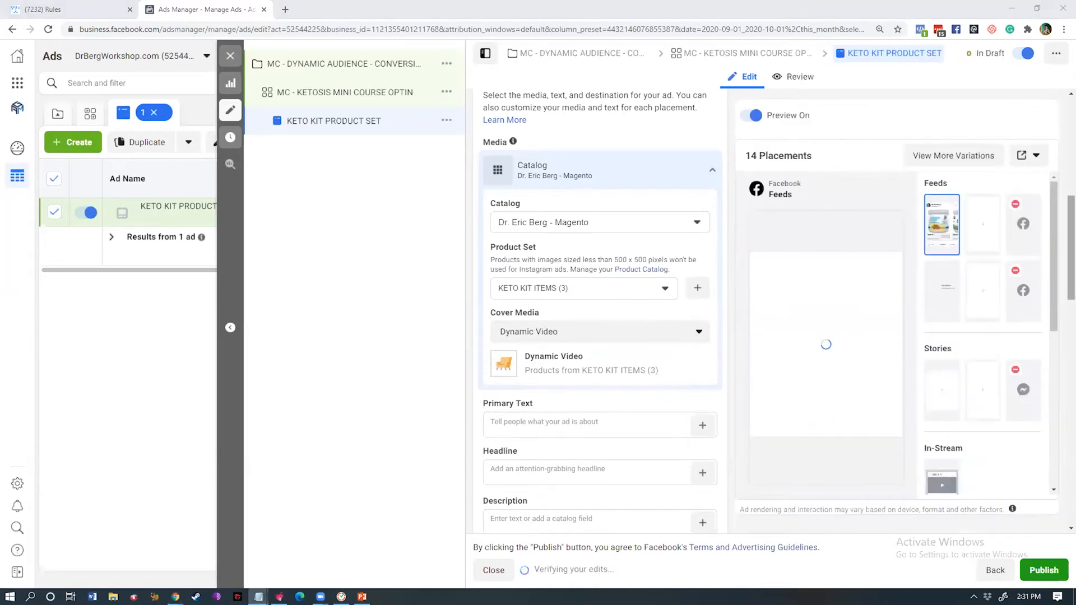
key(alt+Tab)
scroll(559, 291, down, 3)
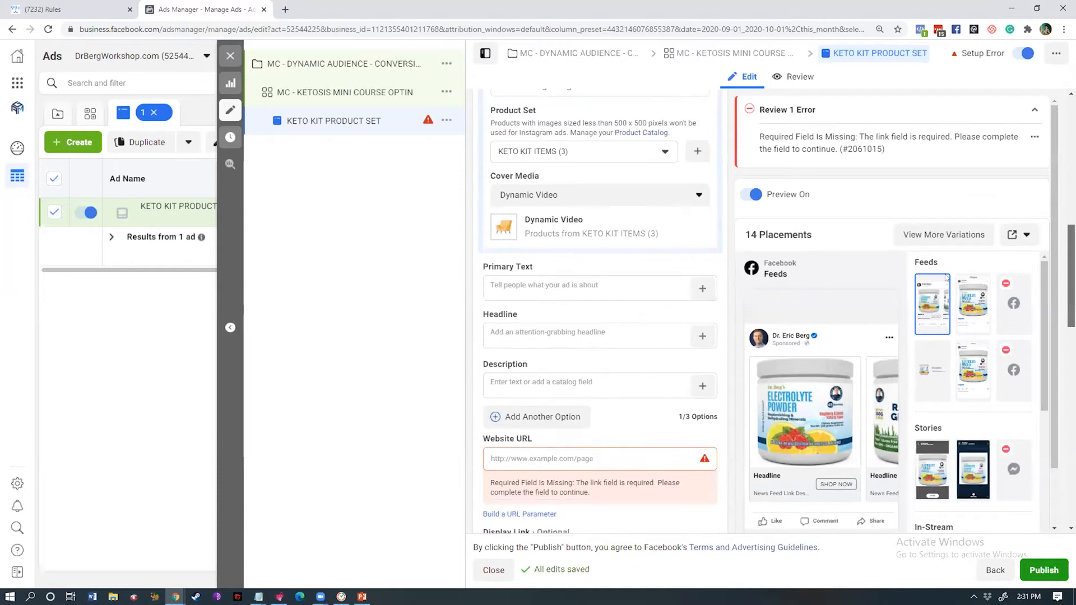
click(559, 292)
text(Congratulations on completing the Ketosis Mini-Course  Get started with Keto + Intermittent Fasting with the help of my new Keto Kit. I made this kit to make it easier for anyone to transition from sugar burning to fat-burning!  All my products include a 60-day risk free guarantee. Plus I have included a FREE bonus for everyone that purchases the kit.   Transition from Sugar Burning to Fat Burning! -->)
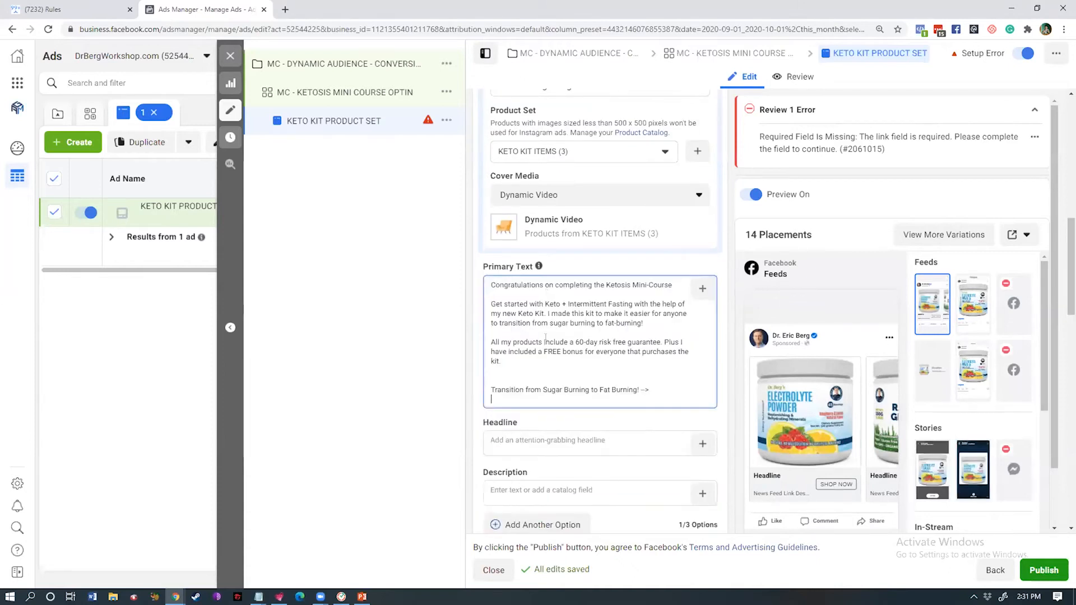
key(BackSpace)
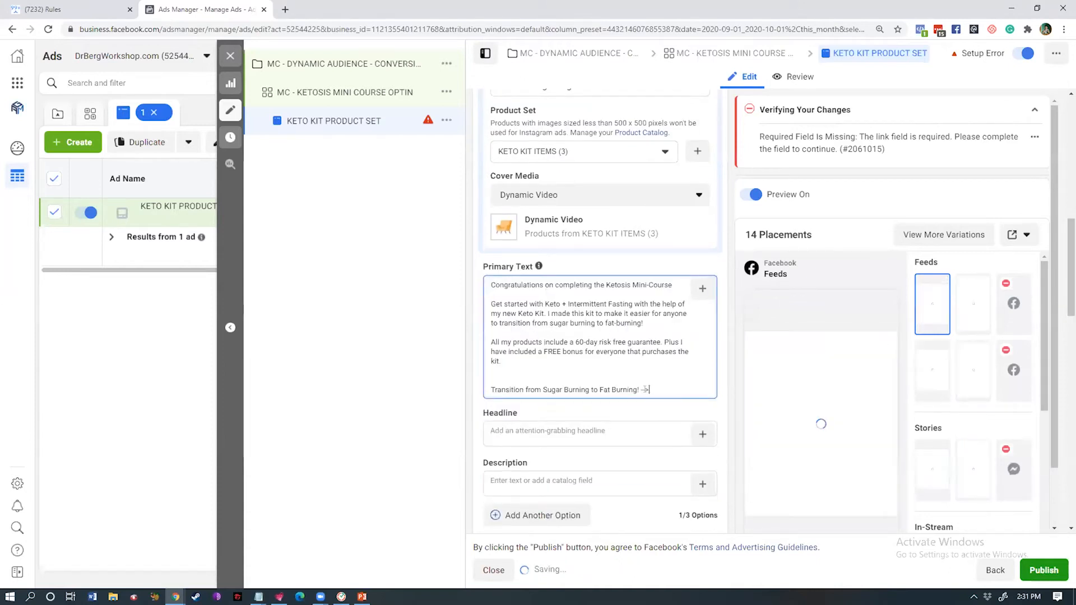
key(shift+Home)
key(BackSpace)
key(BackSpace)
key(BackSpace)
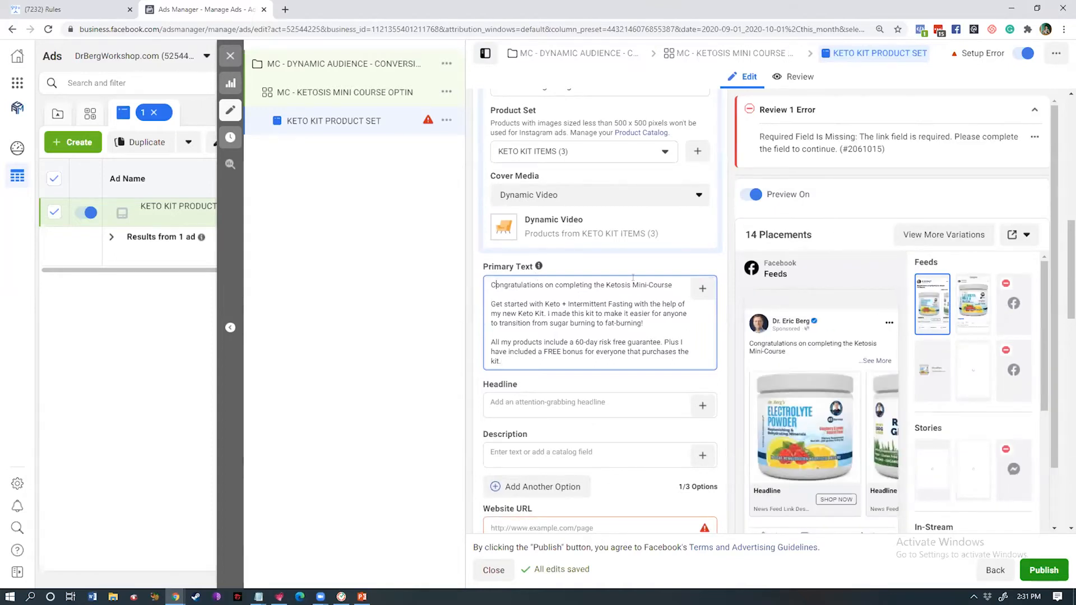
Step: Extend the primary text's opening line with "in Messenger!" after "Ketosis Mini-Course"
drag(633, 277, 673, 277)
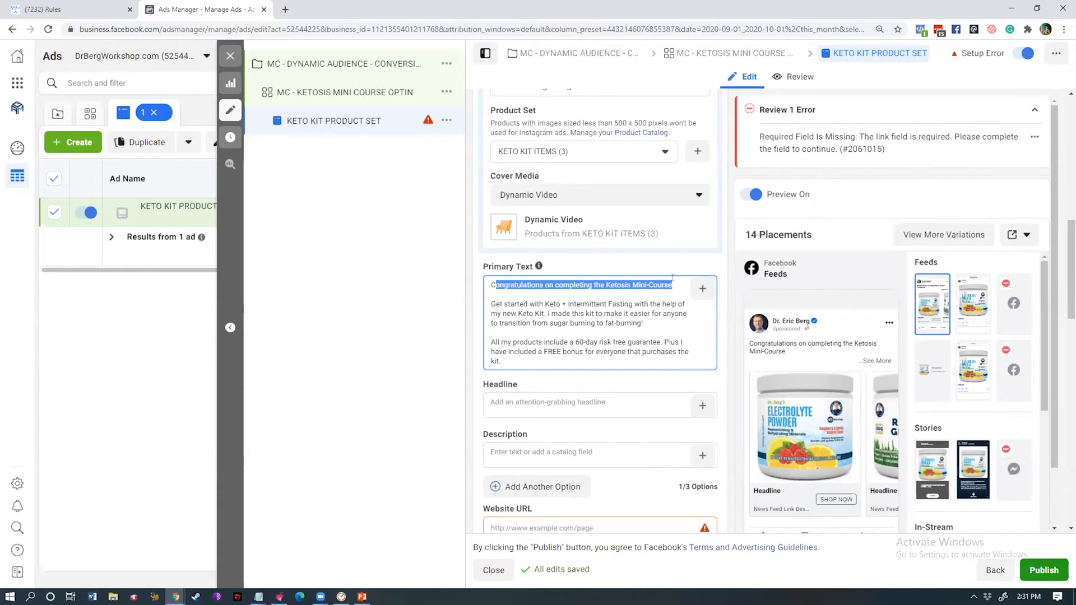
click(673, 278)
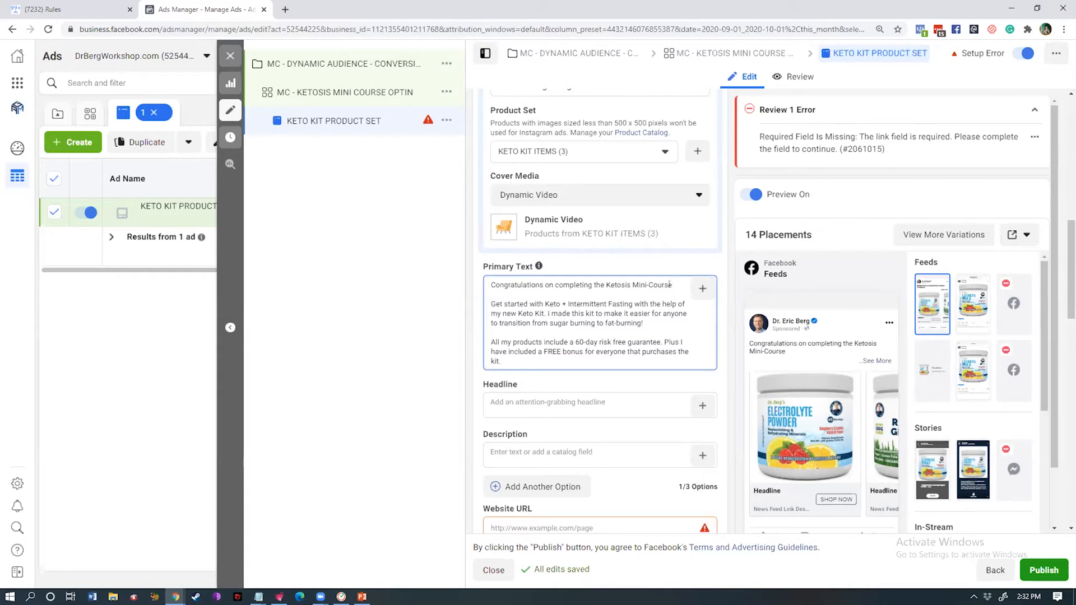
click(646, 295)
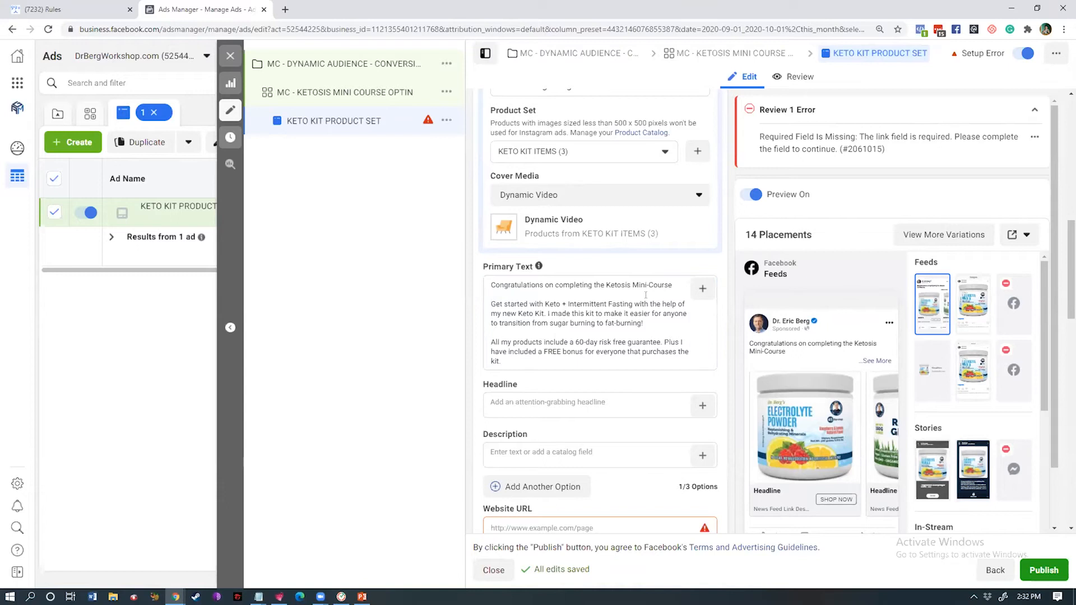
click(673, 281)
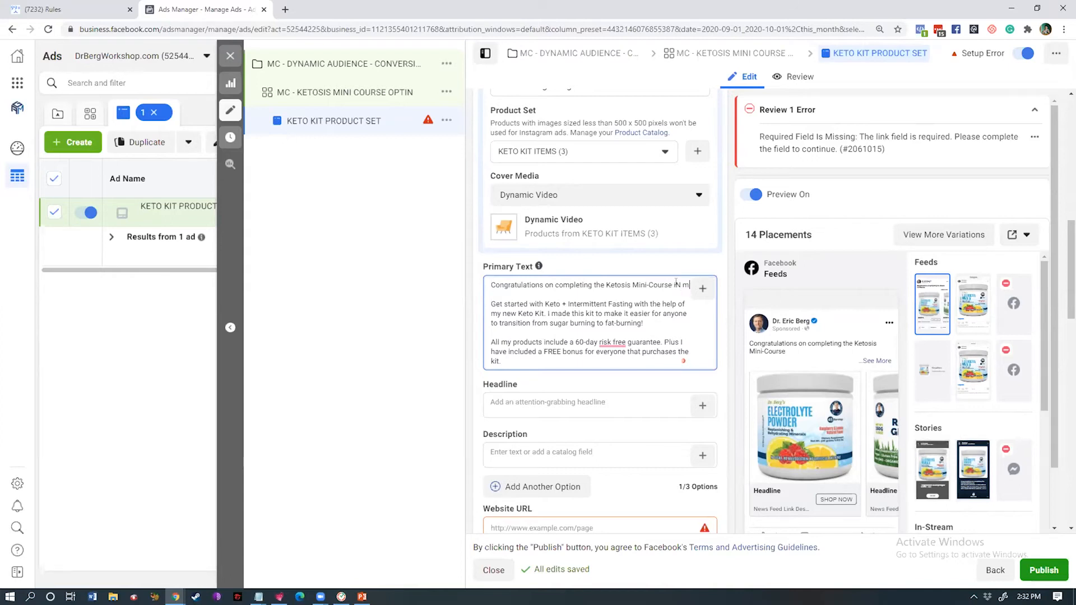
key(BackSpace)
key(BackSpace)
key(BackSpace)
text(n Messenger)
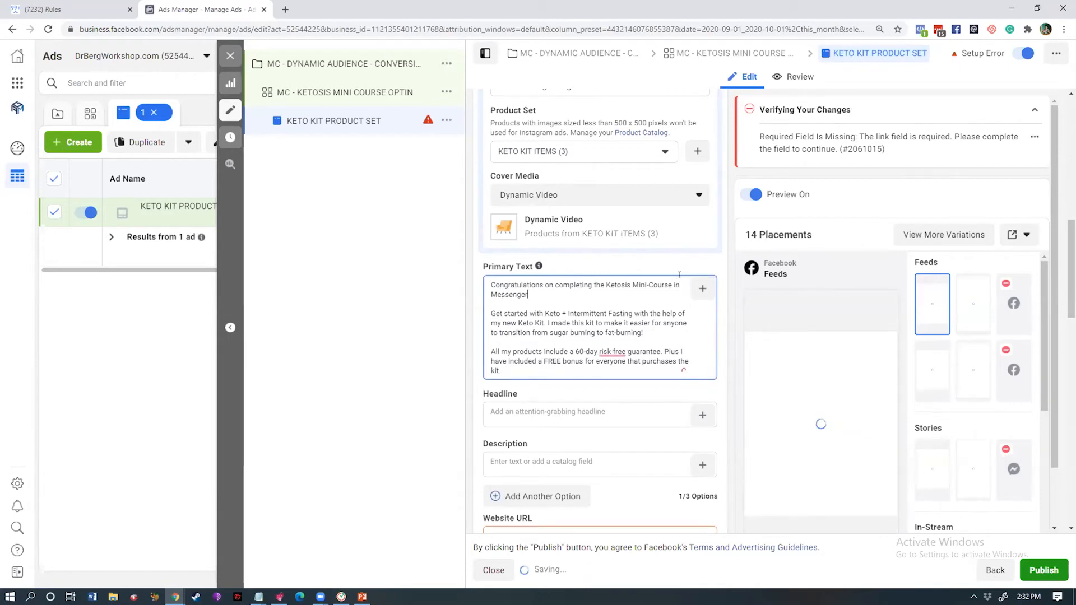
text(!)
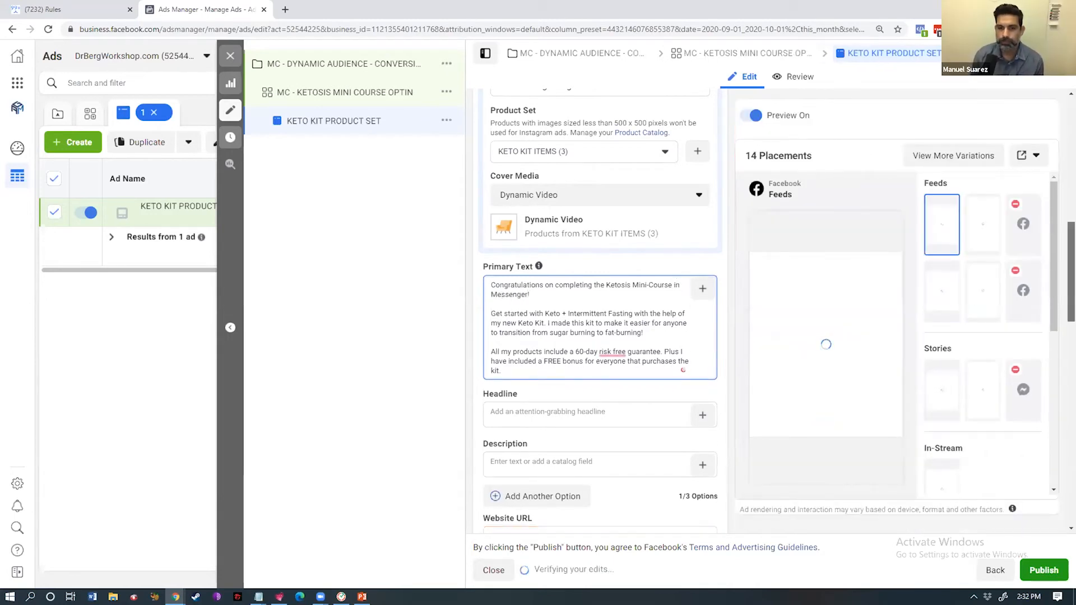
scroll(600, 328, down, 2)
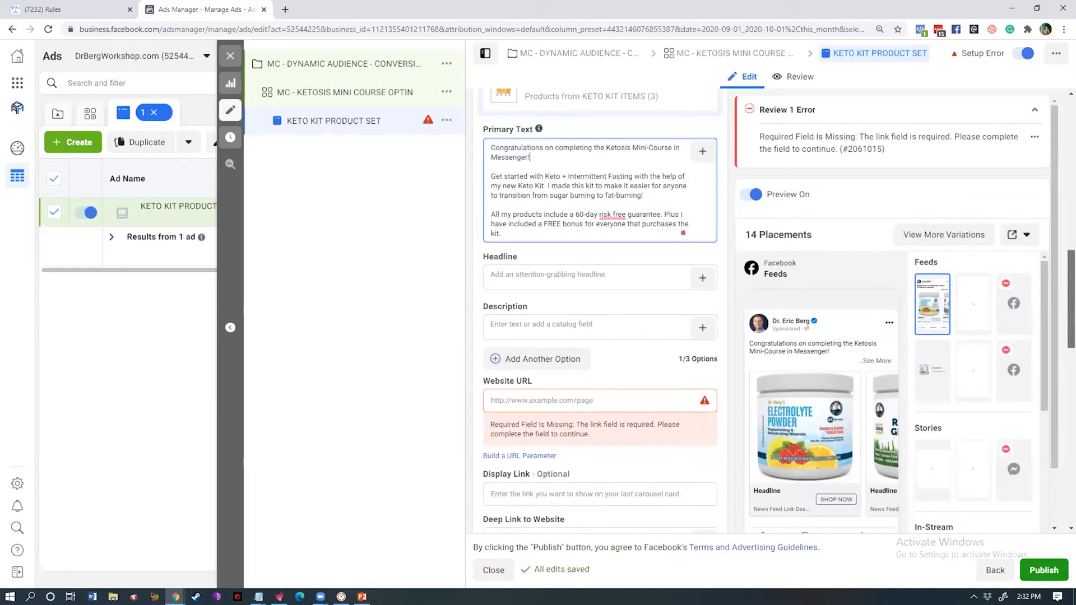
scroll(599, 314, down, 1)
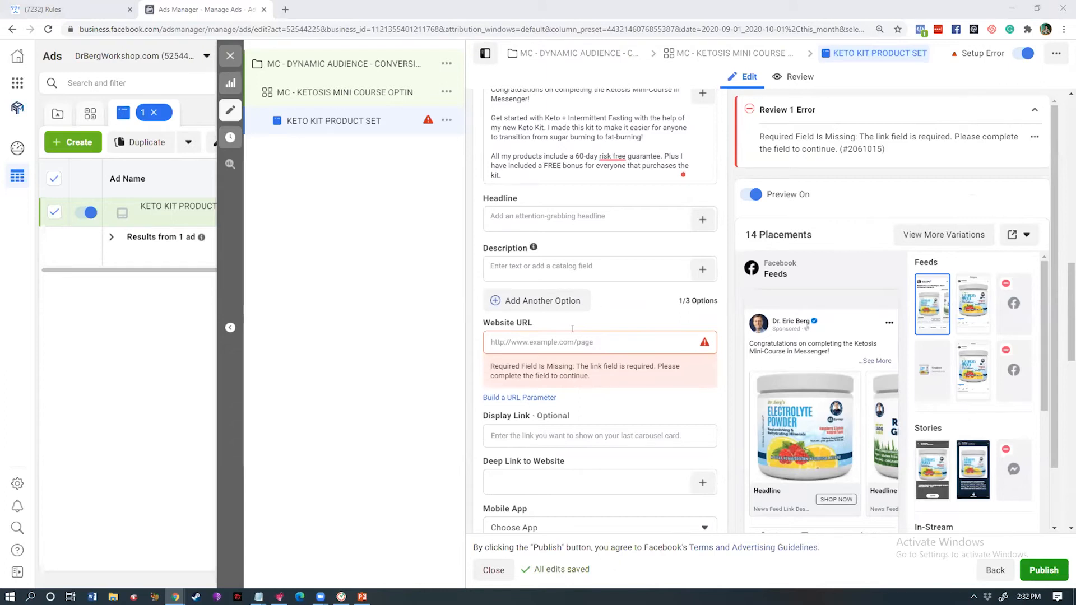
click(546, 341)
text(https://shop.drberg.com/)
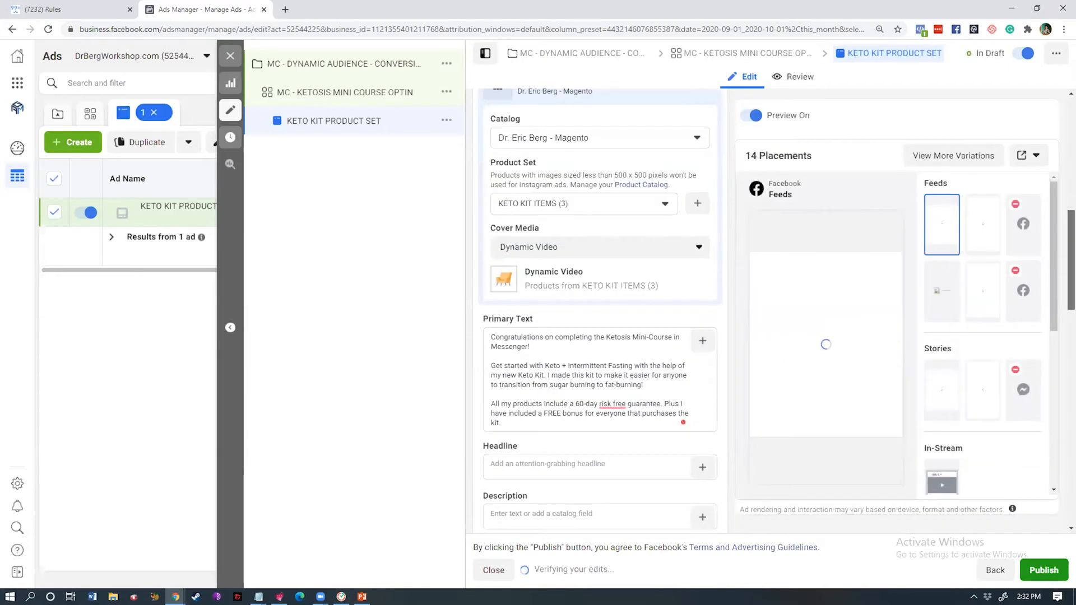
scroll(600, 309, down, 3)
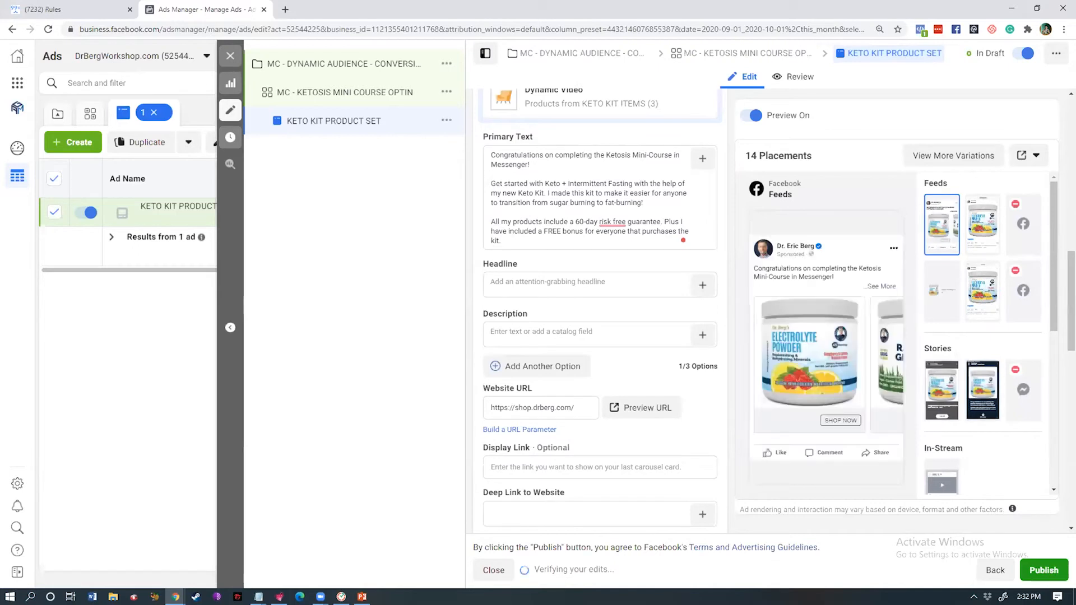
Step: Set the ad's headline to "Transition from Sugar Burning to Fat Burning! -->" and leave the description empty
key(alt+Tab)
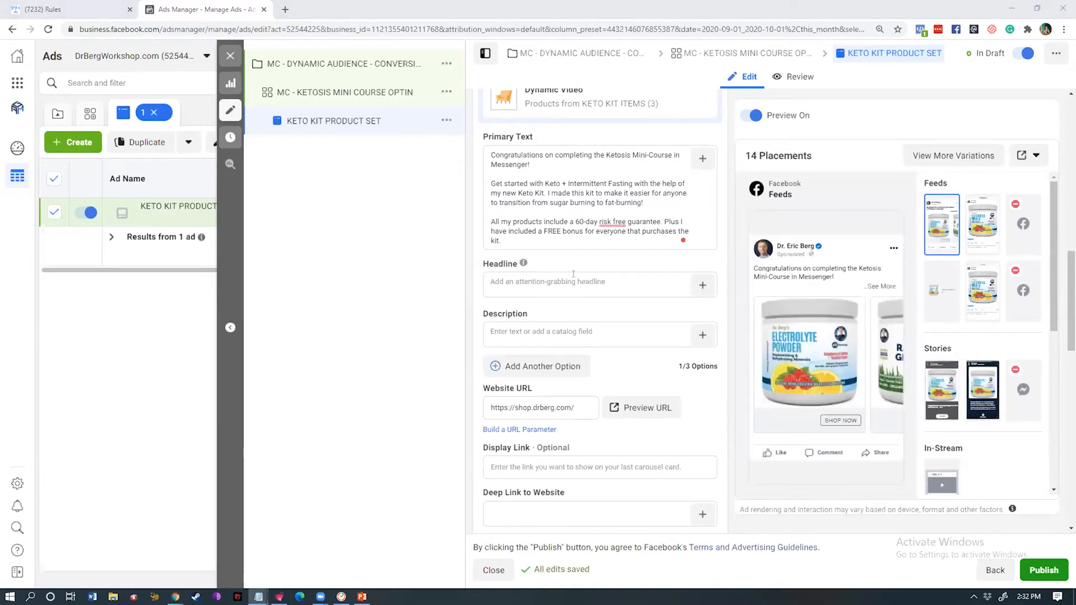
click(538, 282)
text(Transition from Sugar Burning to Fat Burning! -->)
key(Tab)
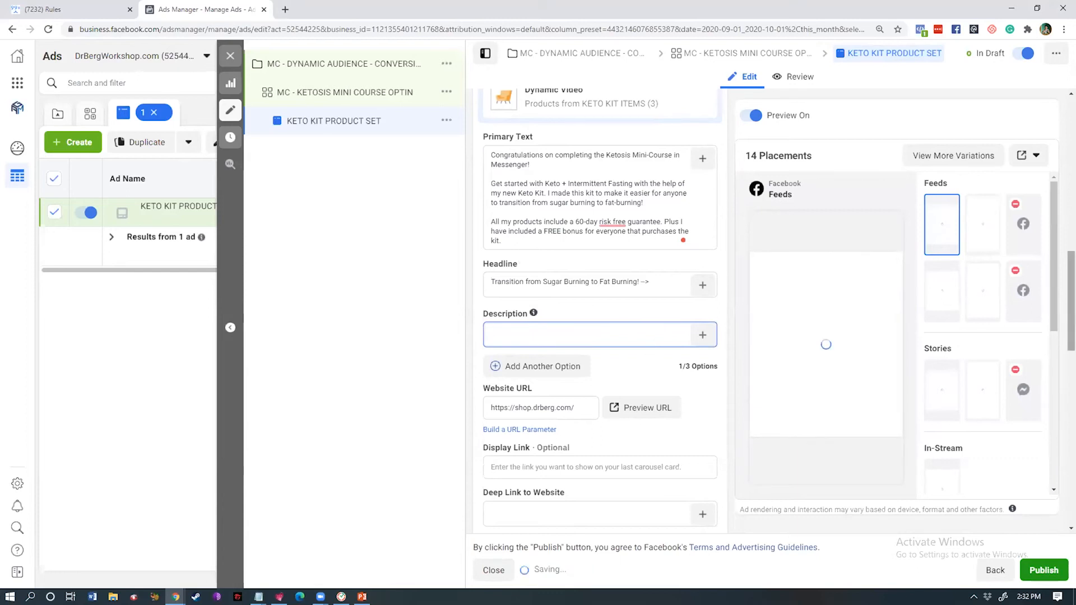
Step: Review the ad's link, call to action, language and tracking settings, along with its dynamic creative setup
drag(1071, 305, 1071, 346)
click(533, 285)
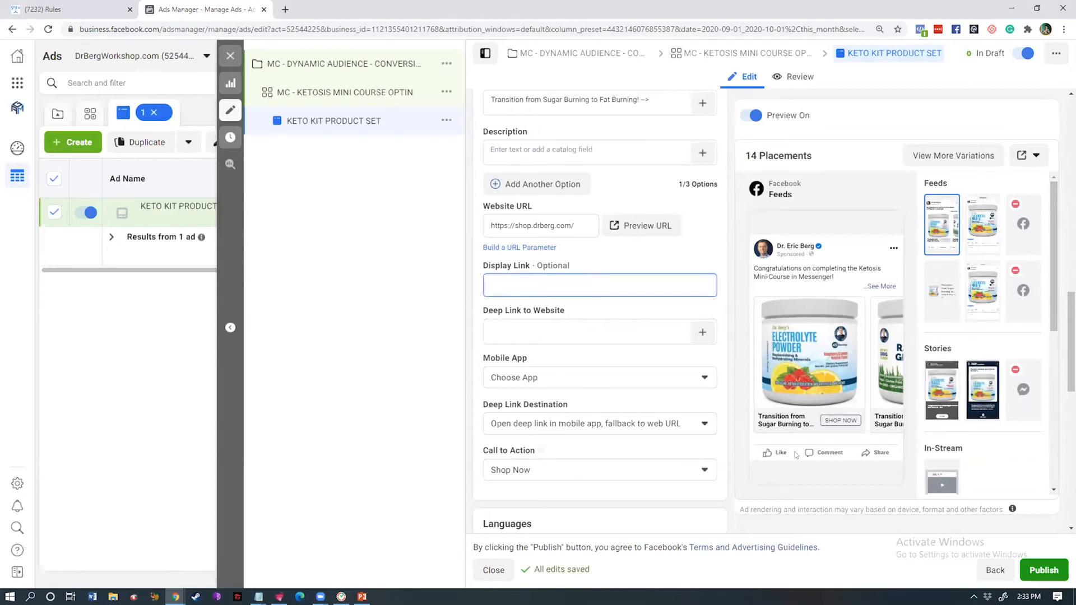
scroll(1053, 506, down, 10)
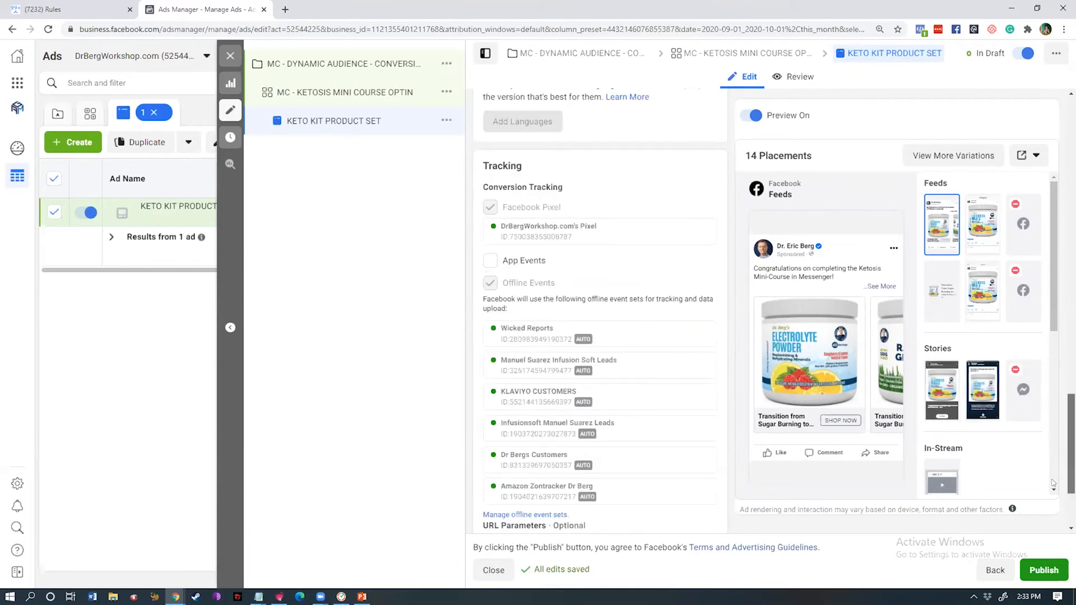
drag(1055, 454, 1071, 186)
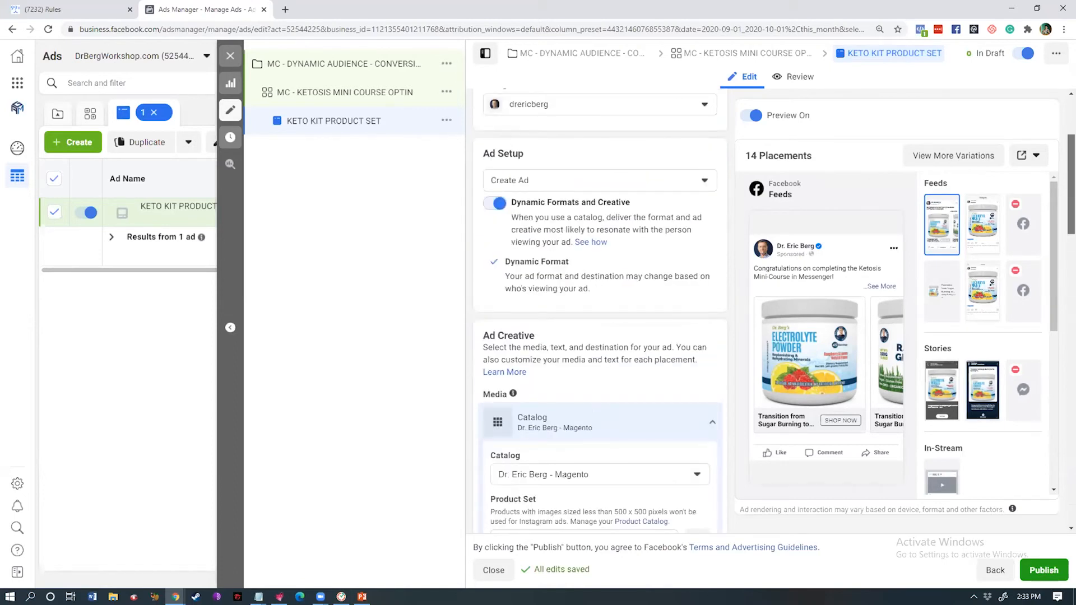
drag(1071, 187, 1071, 392)
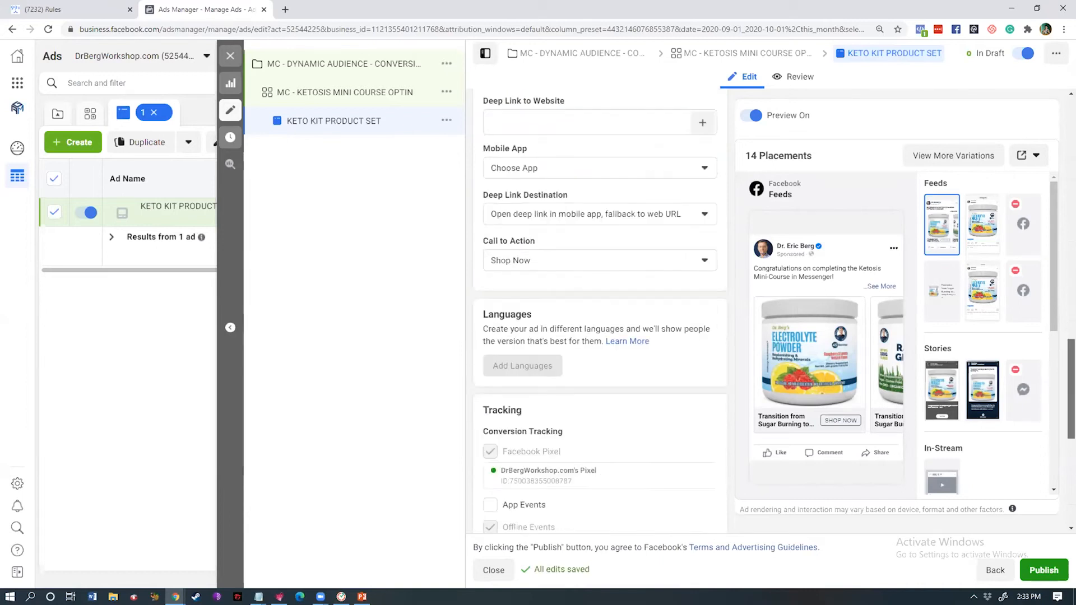
Step: Publish the KETO KIT PRODUCT SET ad with its campaign and ad set, and switch to the ManyChat Rules page
click(1051, 571)
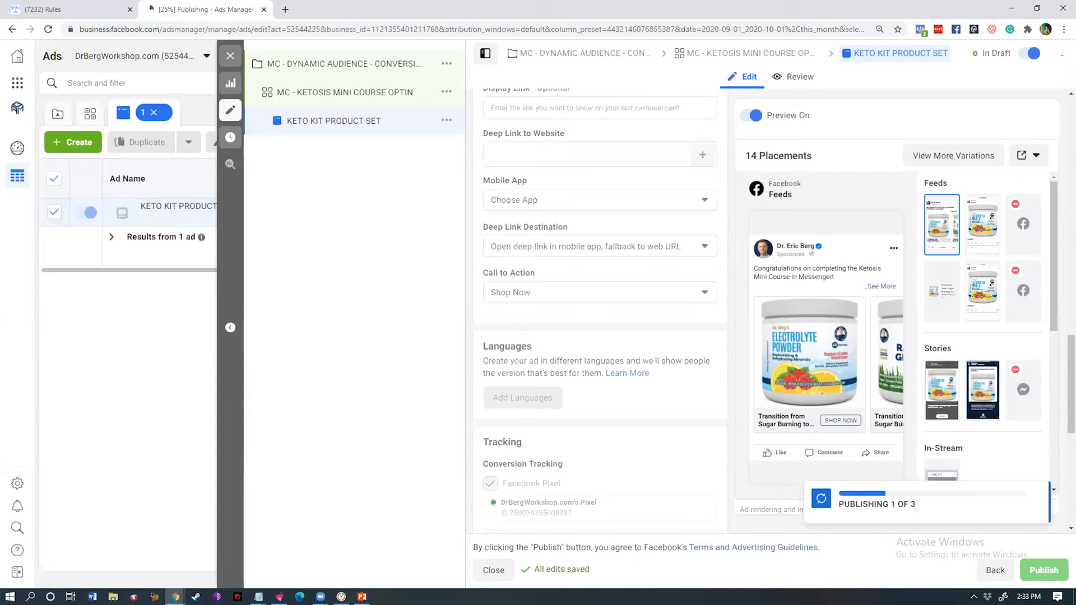
key(alt+Tab)
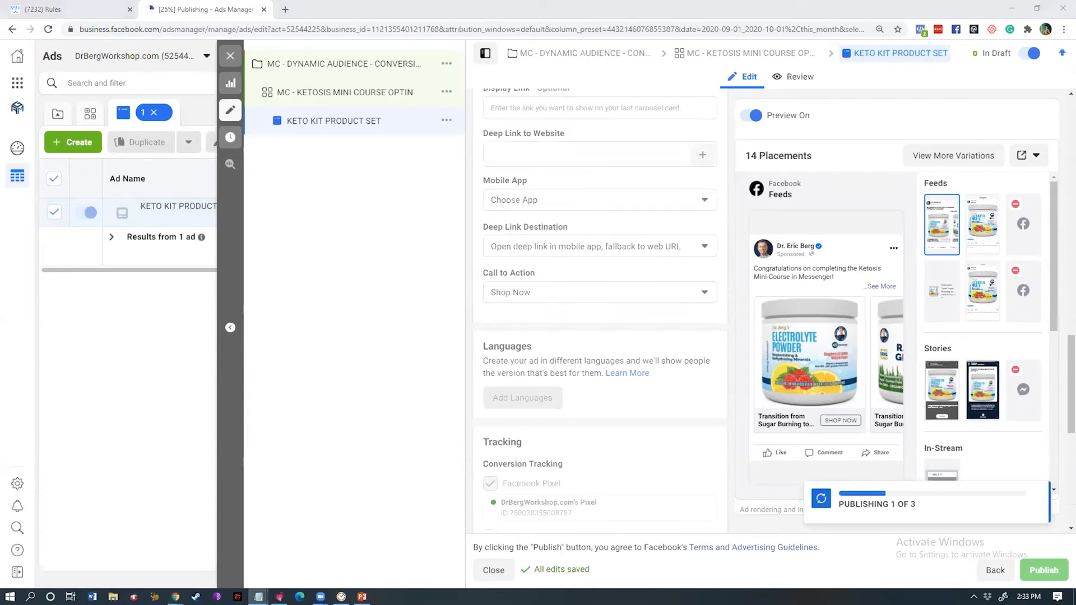
click(43, 8)
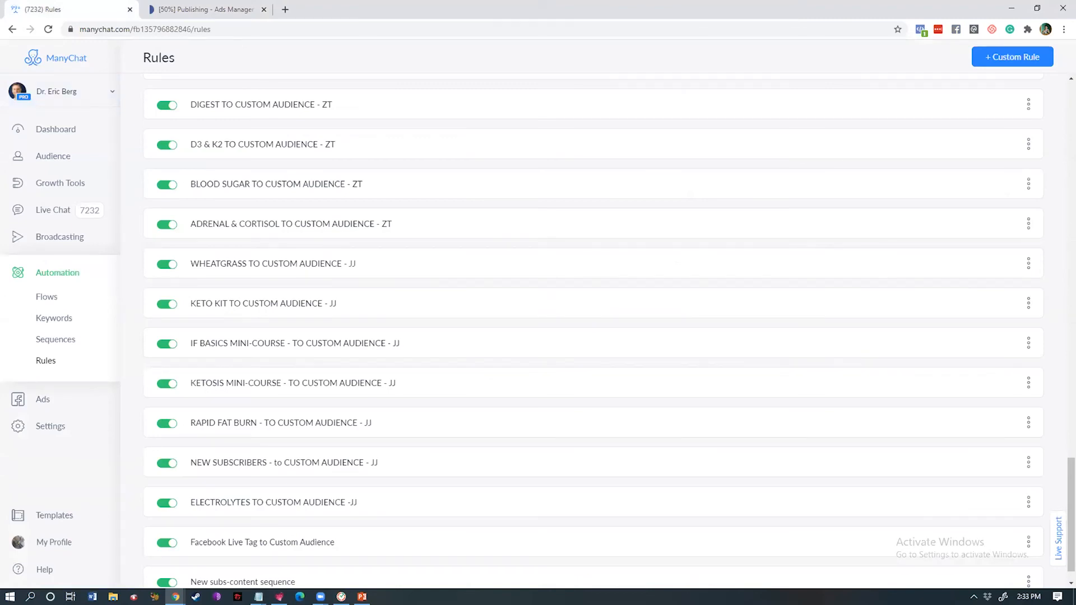
Step: Switch to Notepad and examine the D3 & K2 Vitamin ad copy, covering its opening lines, benefits checklist and closing line
key(alt+Tab)
drag(394, 391, 471, 302)
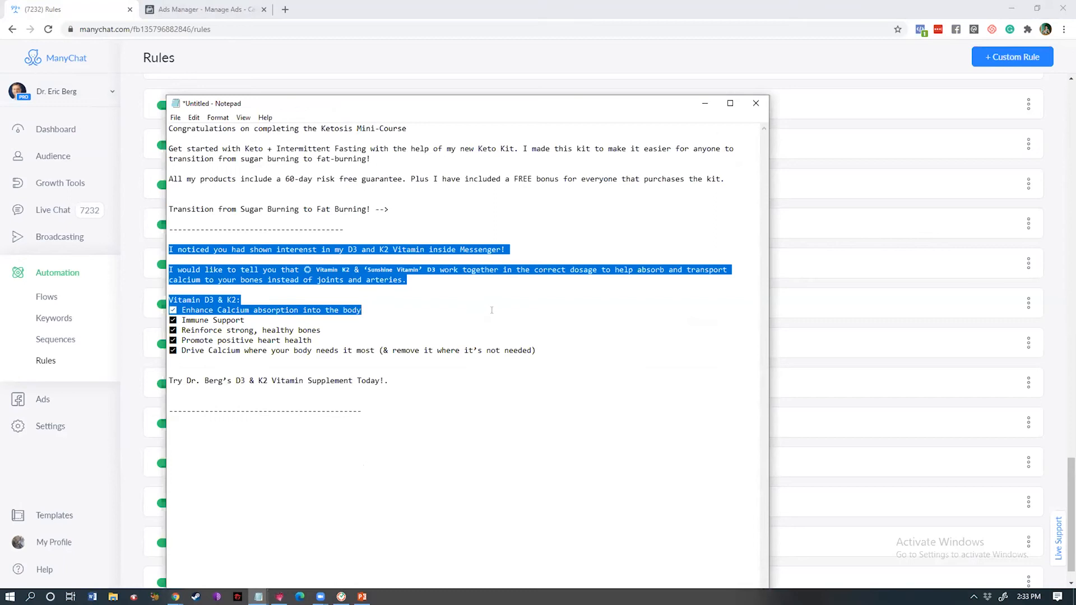
click(402, 286)
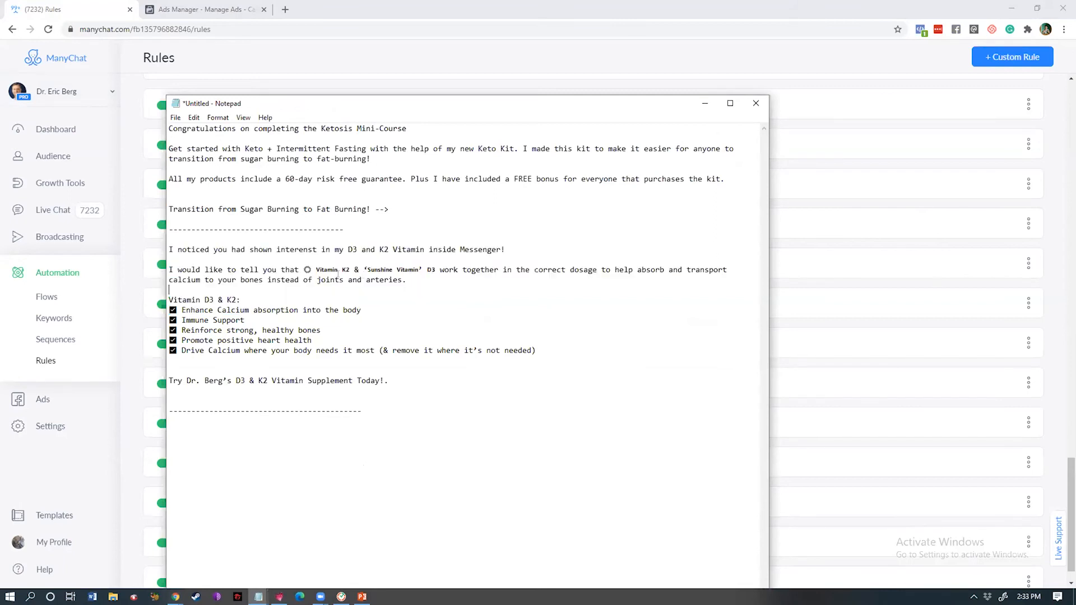
drag(407, 281, 267, 270)
click(297, 290)
drag(169, 300, 517, 365)
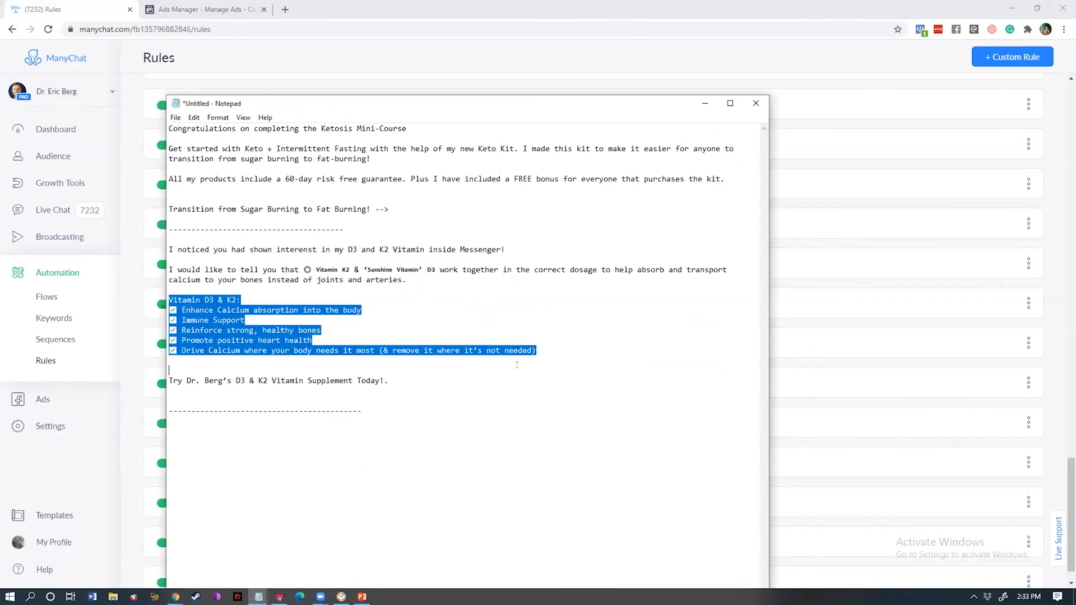
drag(391, 381, 156, 383)
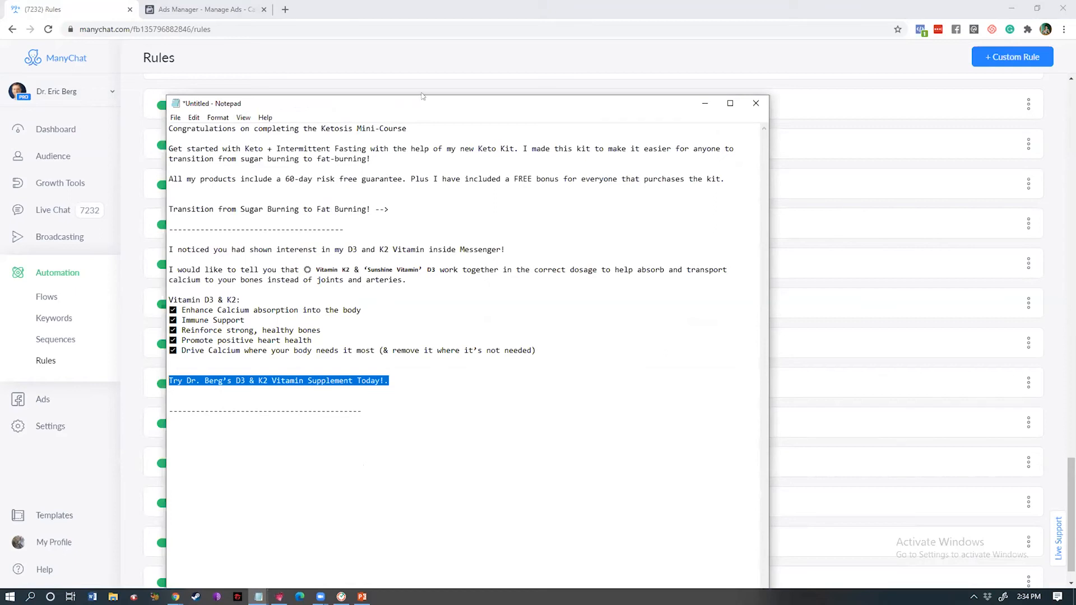
Step: Return to Ads Manager, close the published ad's editor, and create a new ad in the existing MC - KETOSIS MINI COURSE OPTIN ad set
click(208, 3)
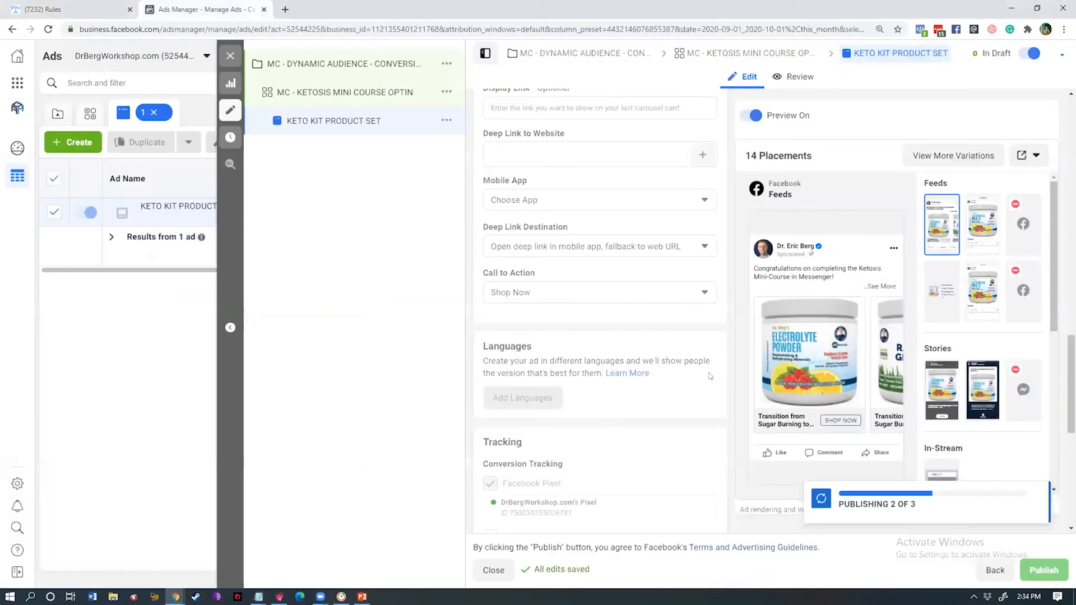
click(231, 56)
click(83, 147)
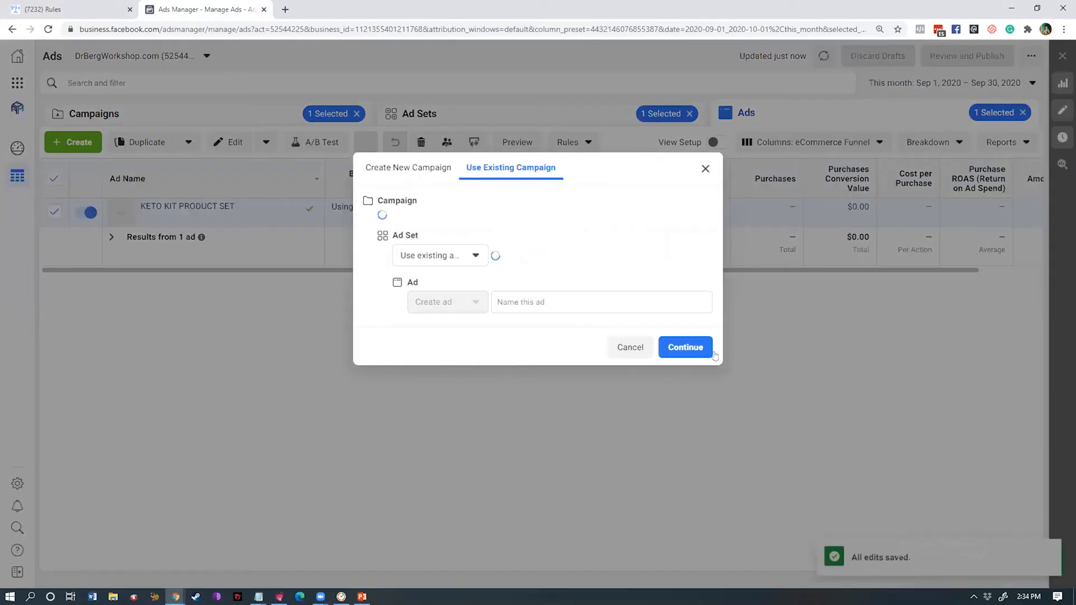
click(685, 347)
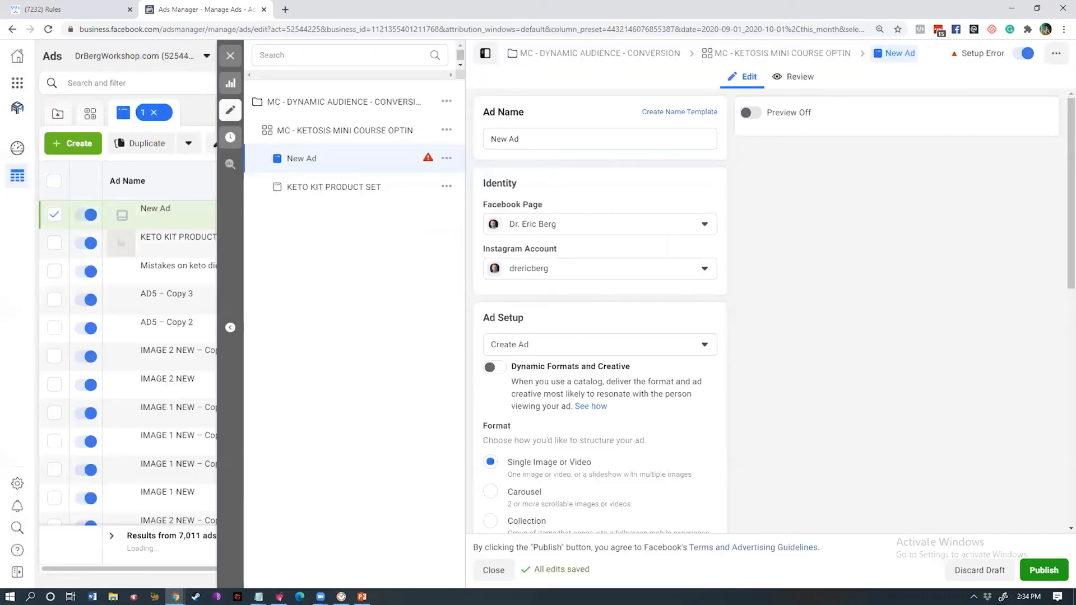
Step: Set the new ad's format to Carousel and fill its carousel cards dynamically from a product set
scroll(1059, 377, down, 9)
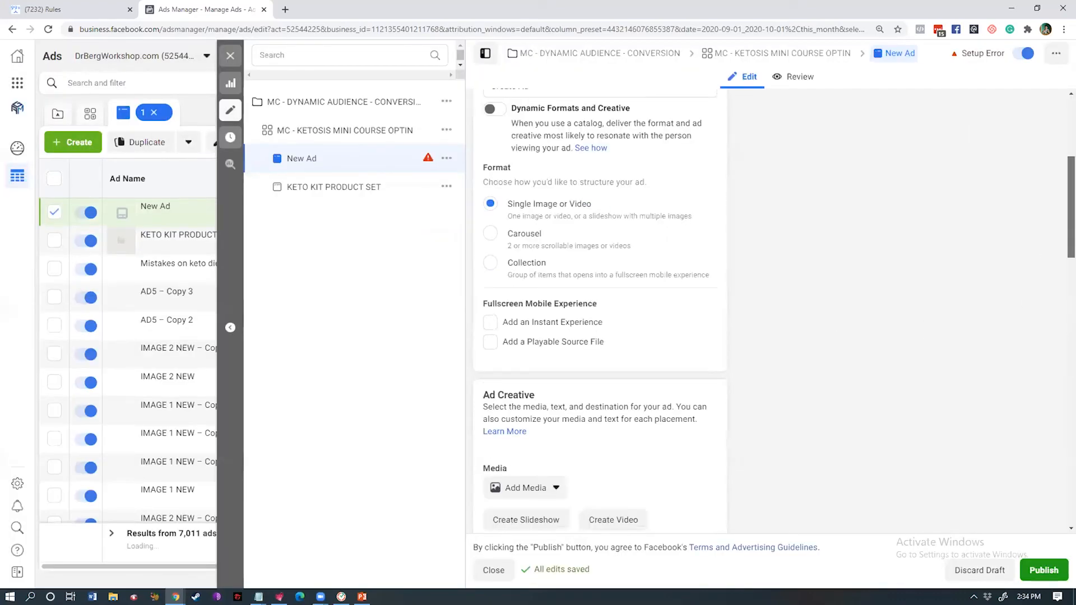
scroll(624, 291, up, 3)
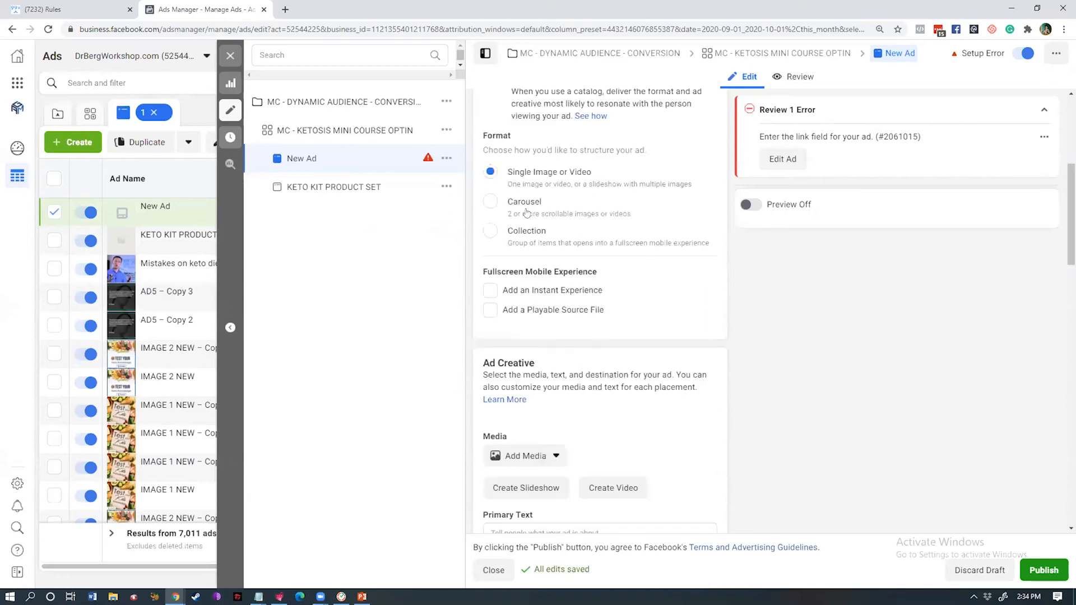
click(490, 202)
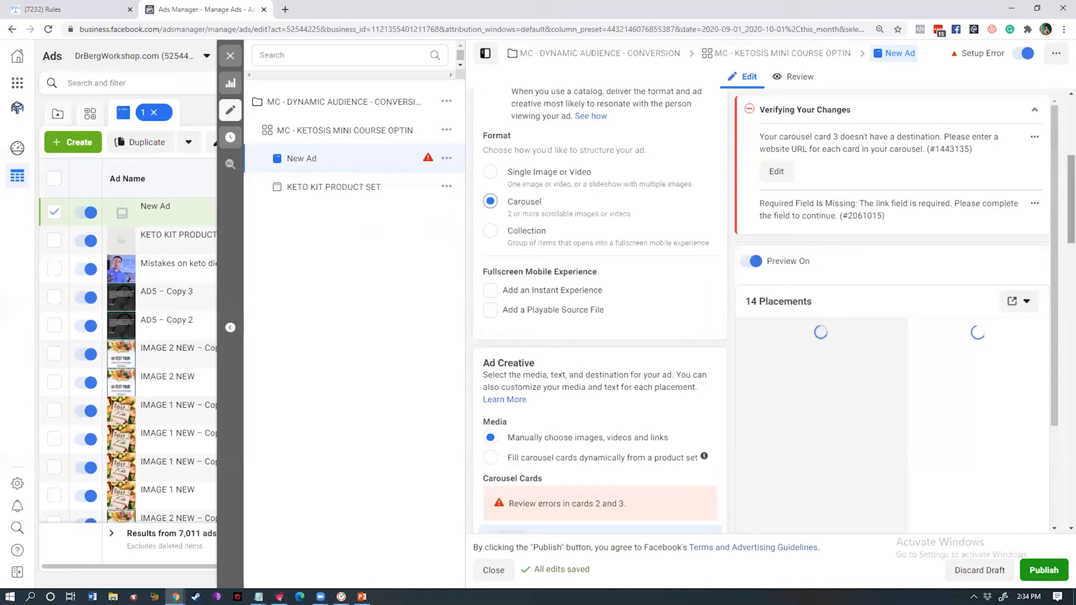
scroll(601, 314, down, 7)
scroll(621, 122, up, 1)
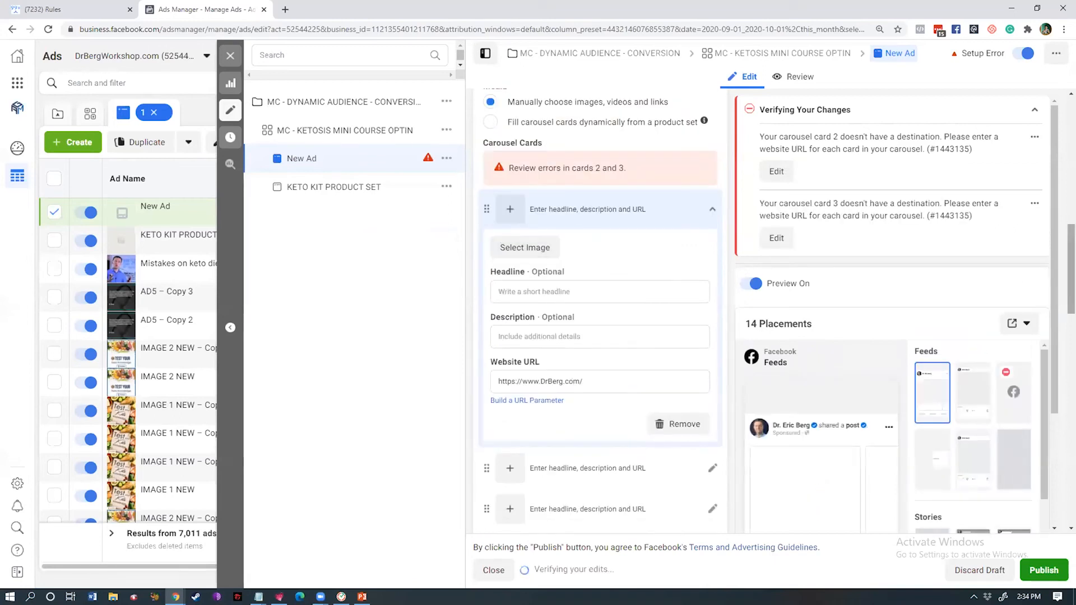
scroll(621, 122, up, 1)
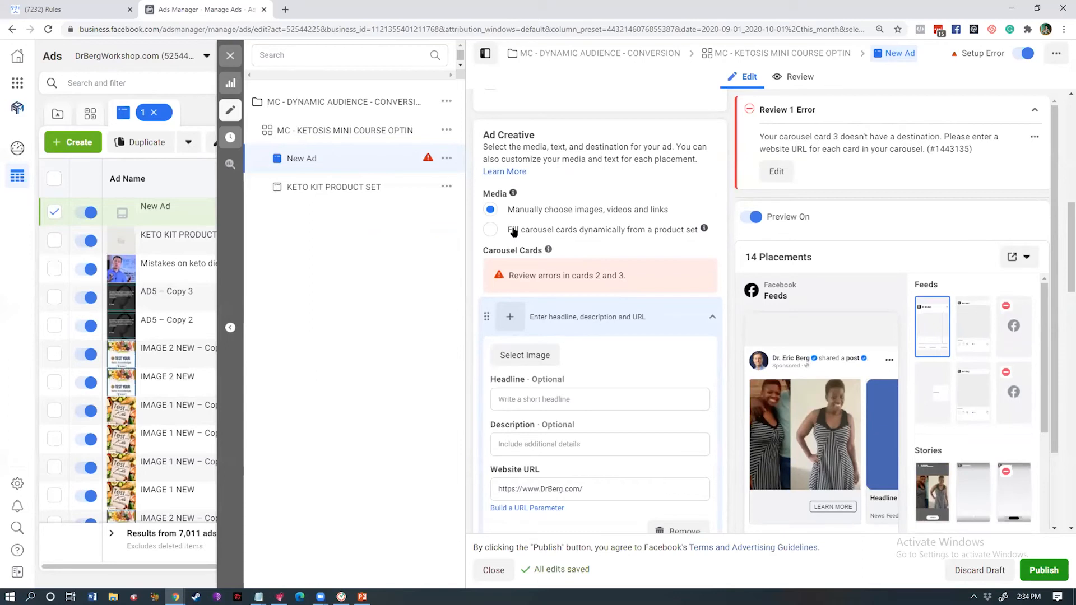
click(491, 229)
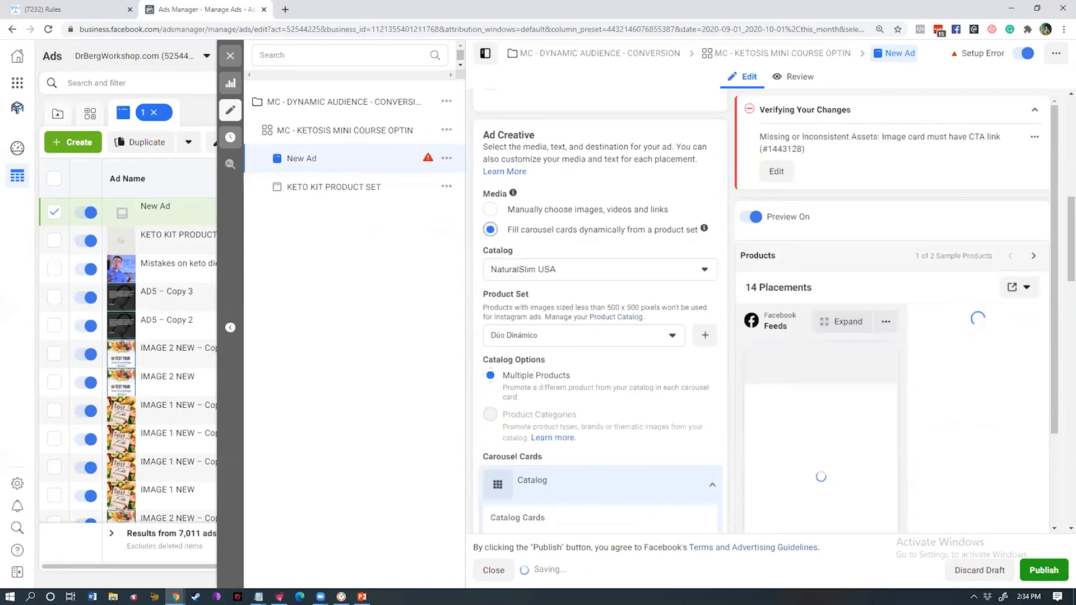
Step: Add an Intro Card to the catalog carousel and set the card's media type to Video / Slideshow
scroll(600, 280, up, 4)
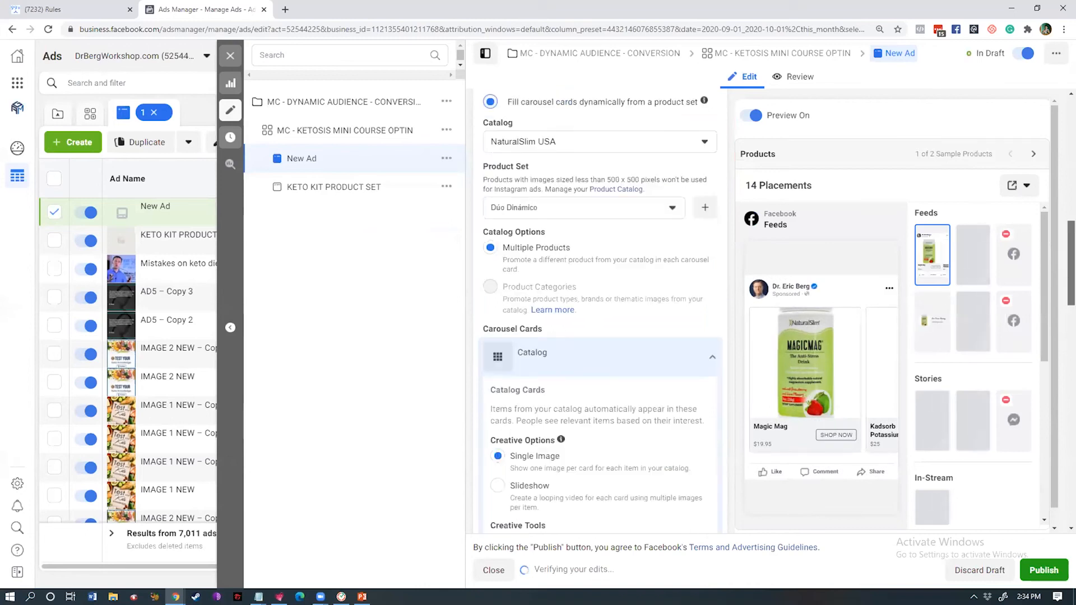
scroll(599, 311, down, 4)
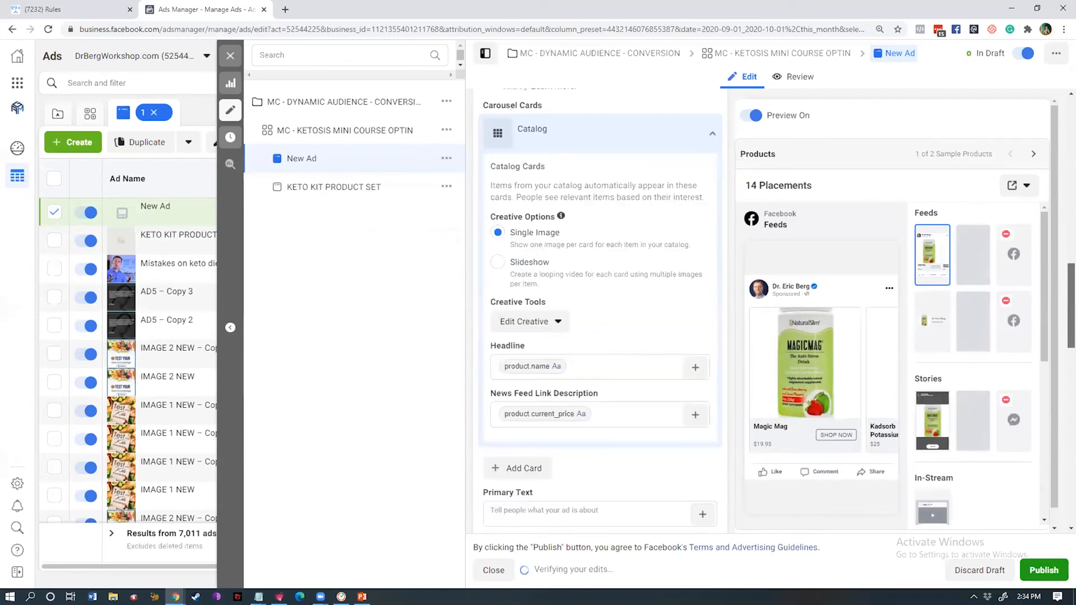
scroll(600, 309, up, 3)
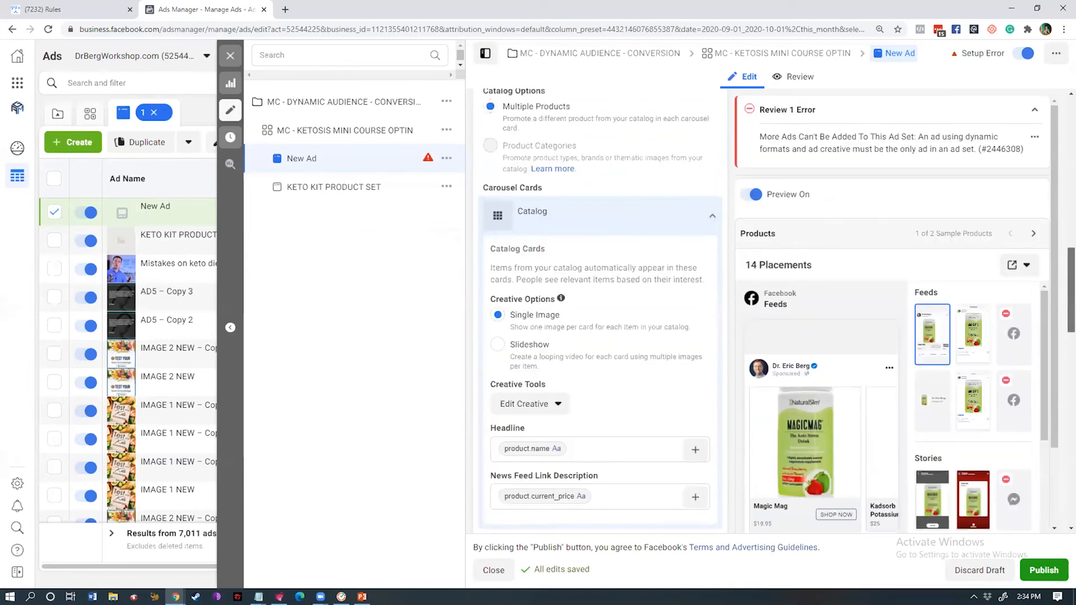
scroll(600, 311, up, 1)
scroll(600, 311, up, 2)
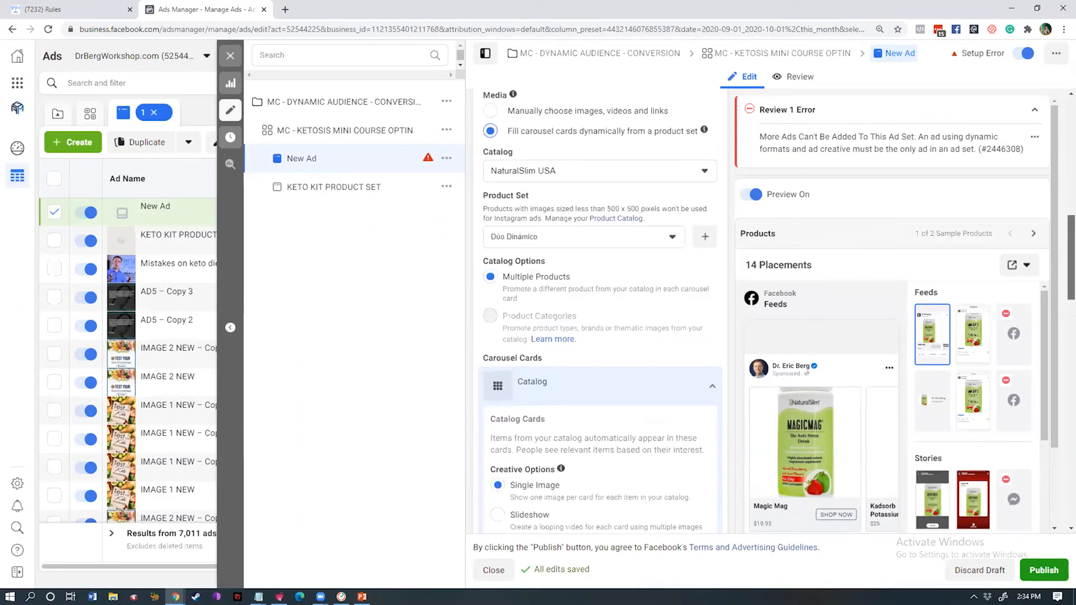
scroll(600, 311, down, 5)
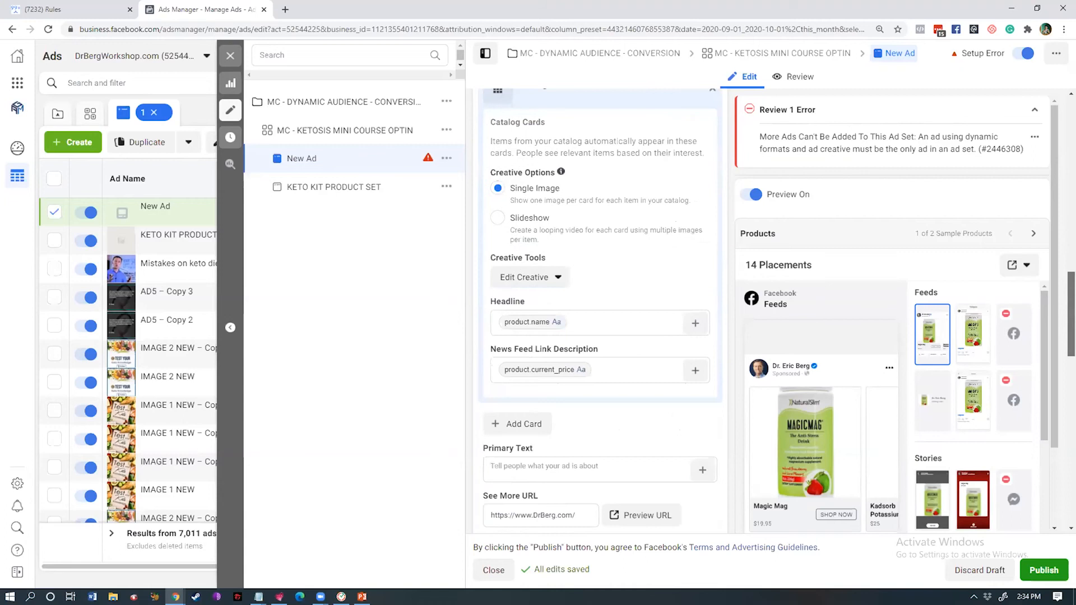
scroll(536, 381, down, 1)
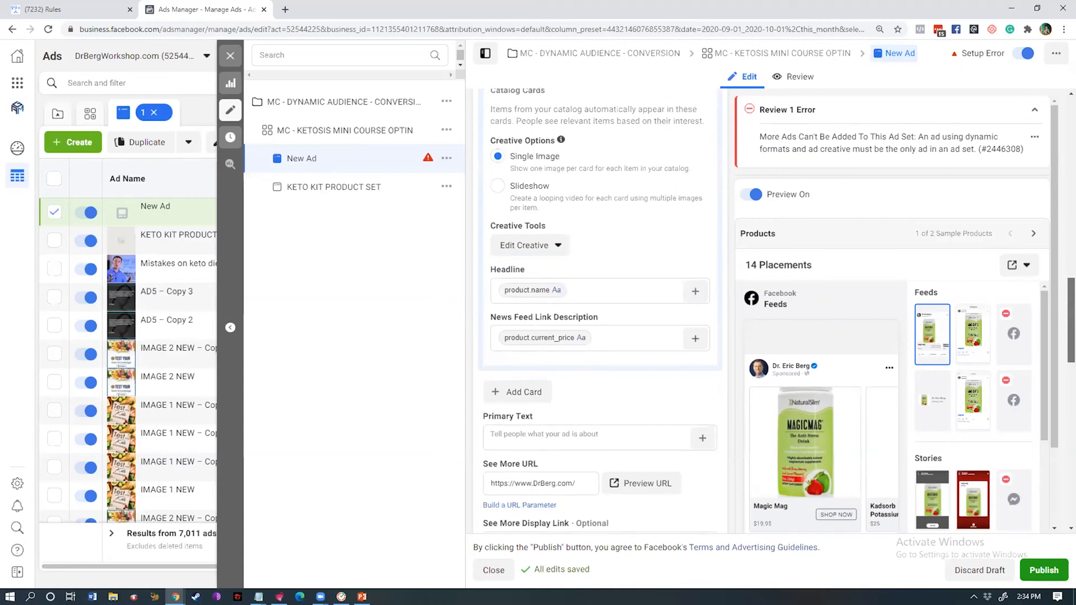
click(530, 382)
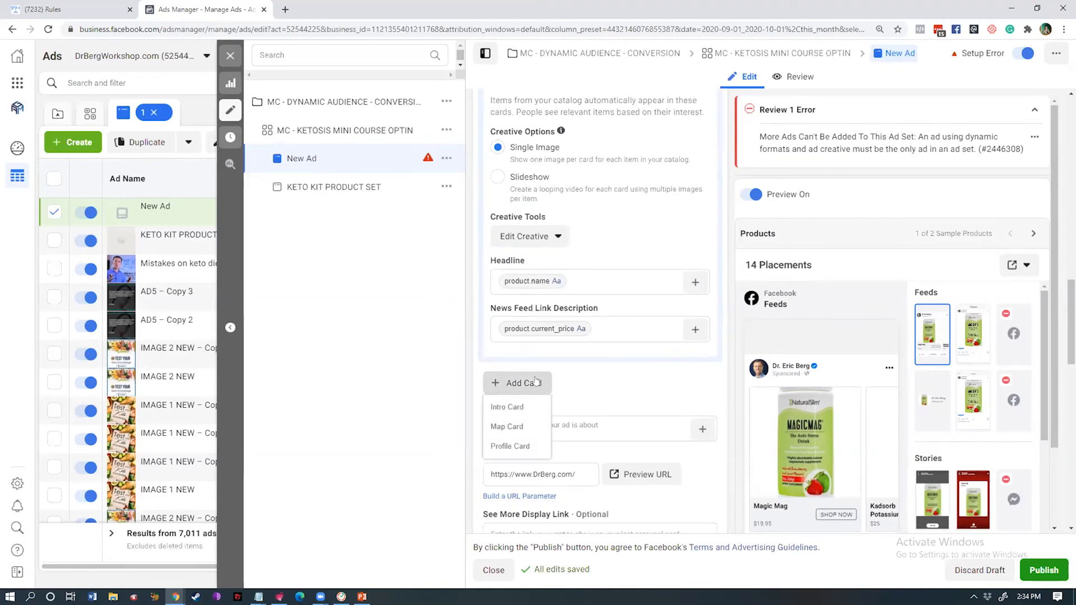
click(508, 408)
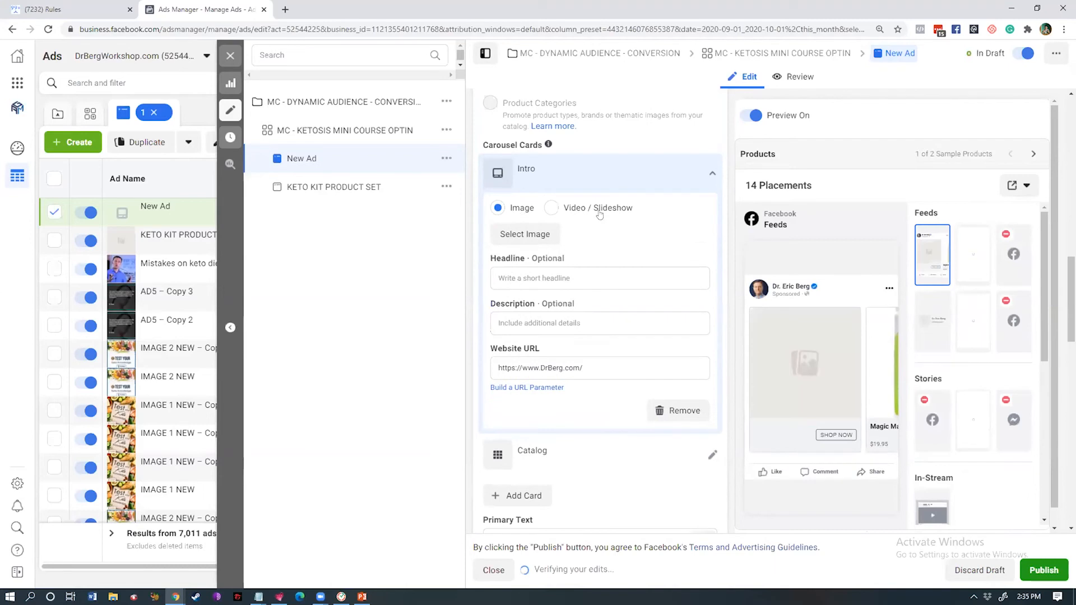
click(552, 207)
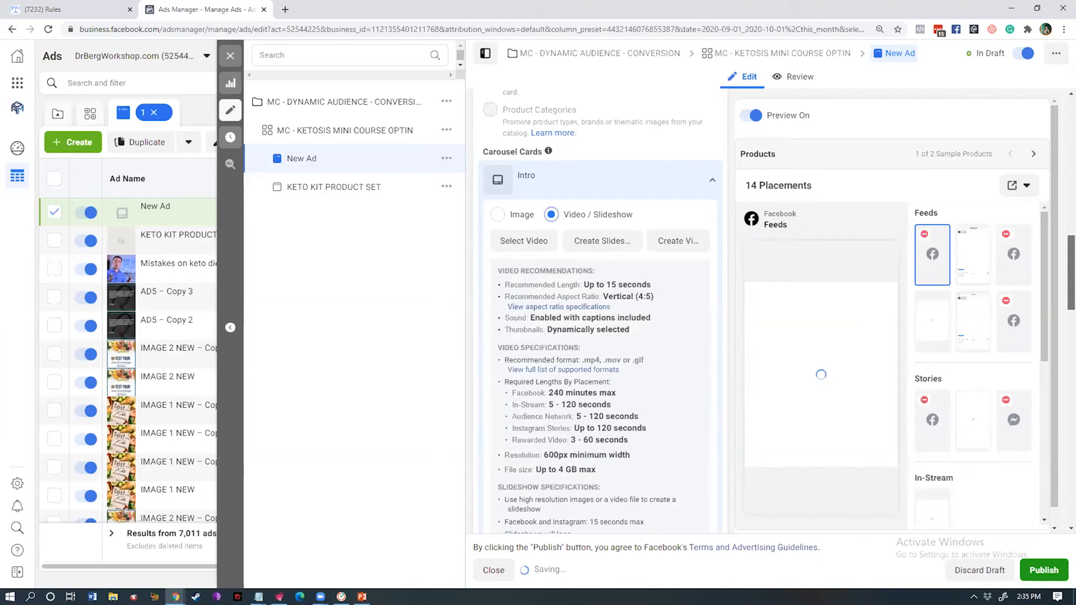
scroll(600, 313, down, 7)
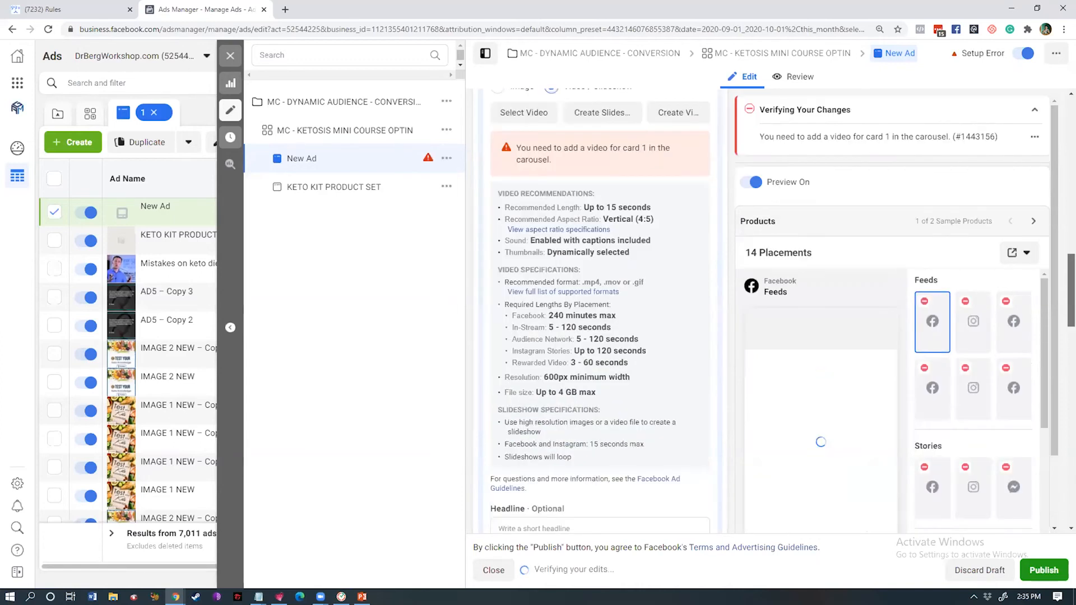
scroll(600, 314, down, 2)
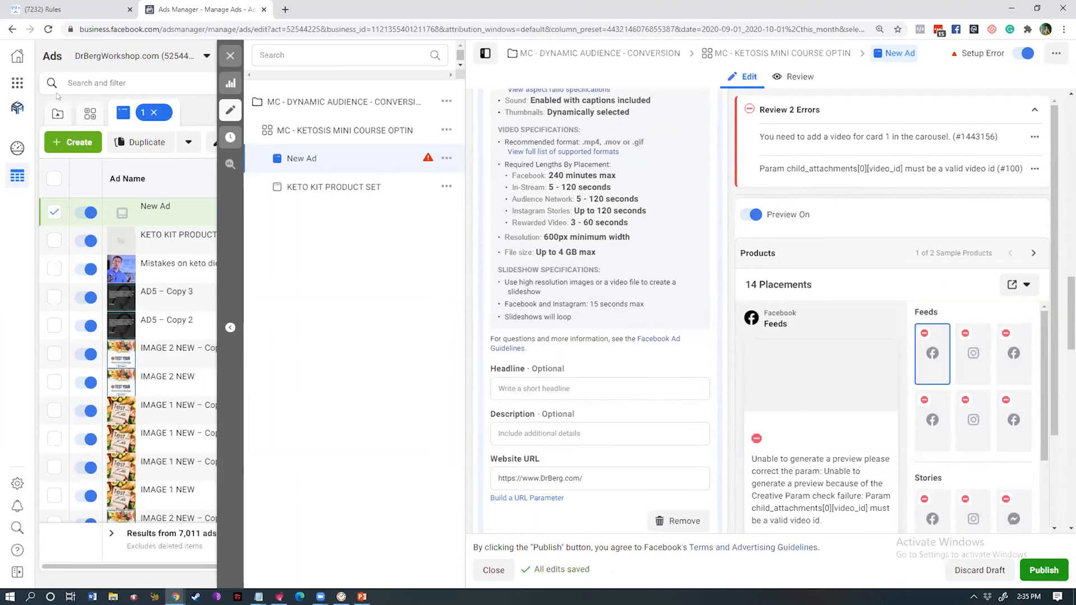
Step: Switch to the PowerPoint coaching presentation and open slide 16, "Ad Level – Ad Copy Format"
click(362, 597)
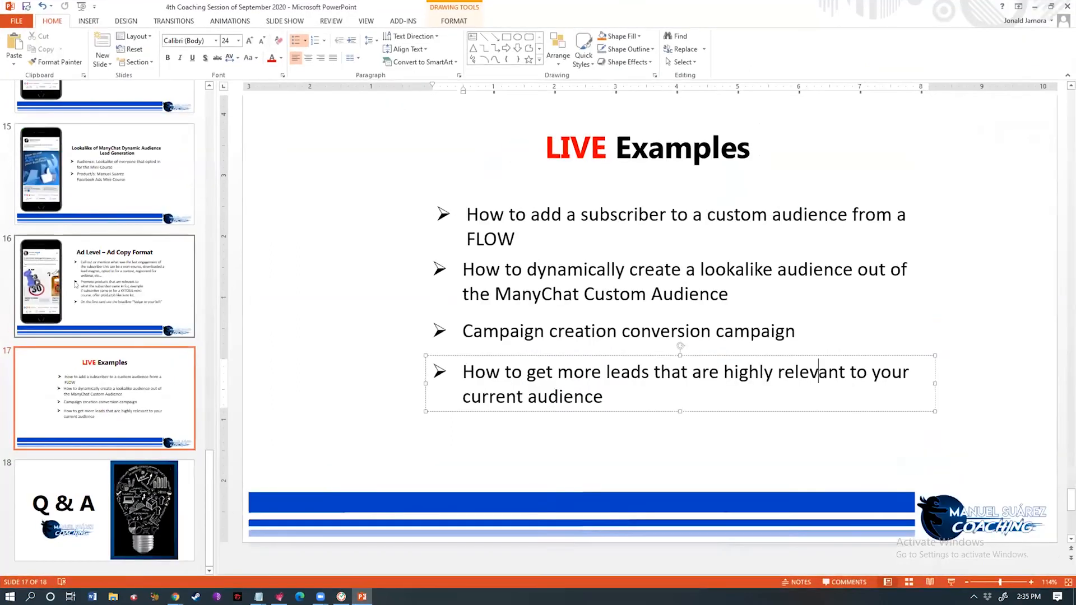
click(128, 290)
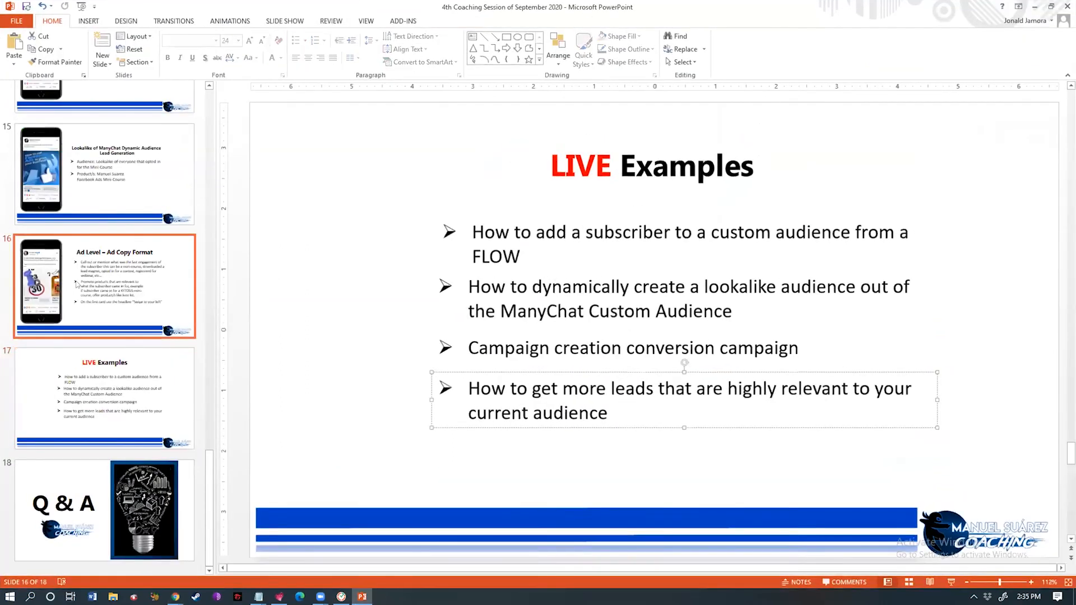